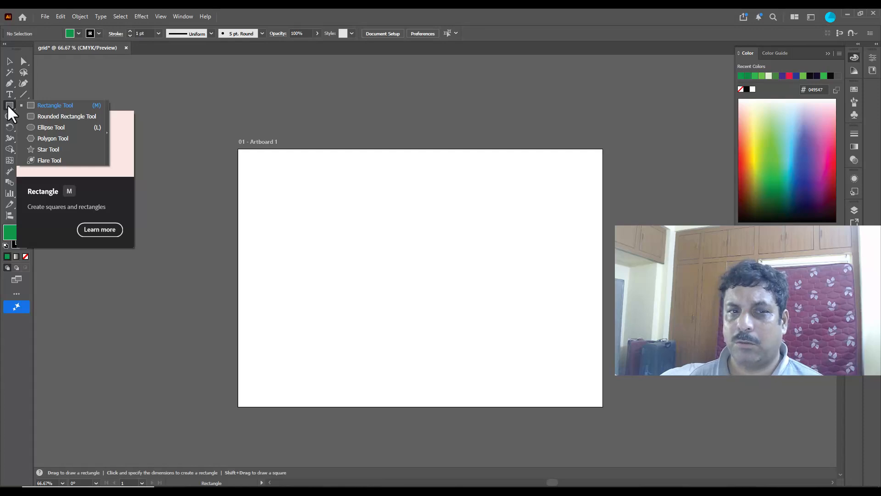
Step: Draw a tall green rectangle on the artboard and a small rectangle outside the artboard's upper right edge
{"action": "left_click", "coordinate": [47, 106]}
{"action": "left_click_drag", "start_coordinate": [368, 161], "coordinate": [465, 392]}
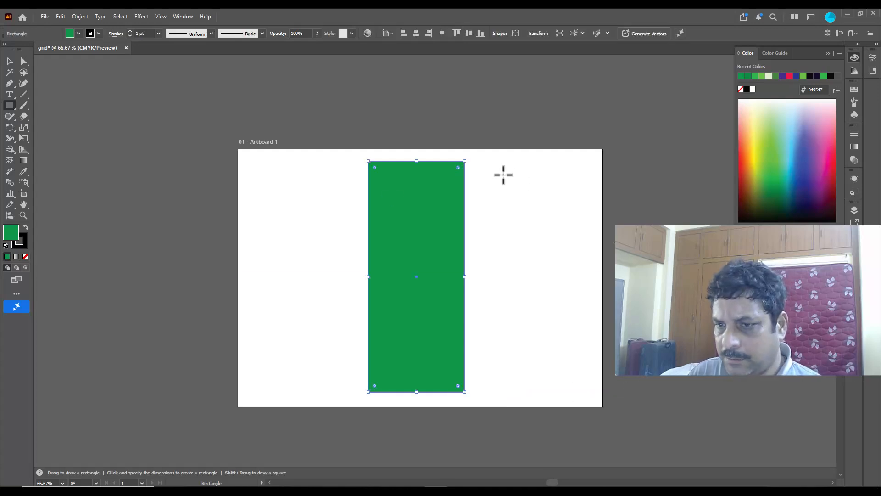
{"action": "left_click_drag", "start_coordinate": [629, 176], "coordinate": [664, 205]}
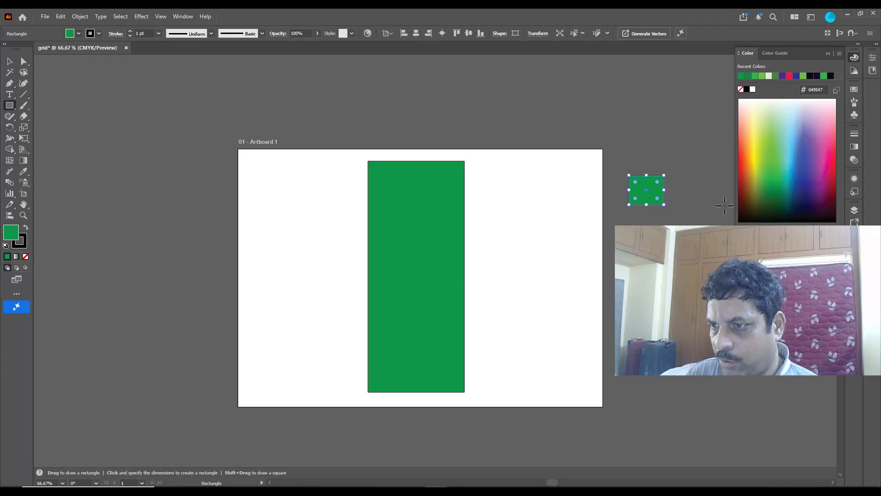
Step: Fill the small rectangle with white and raise its stroke weight to 6 pt
{"action": "left_click", "coordinate": [752, 90]}
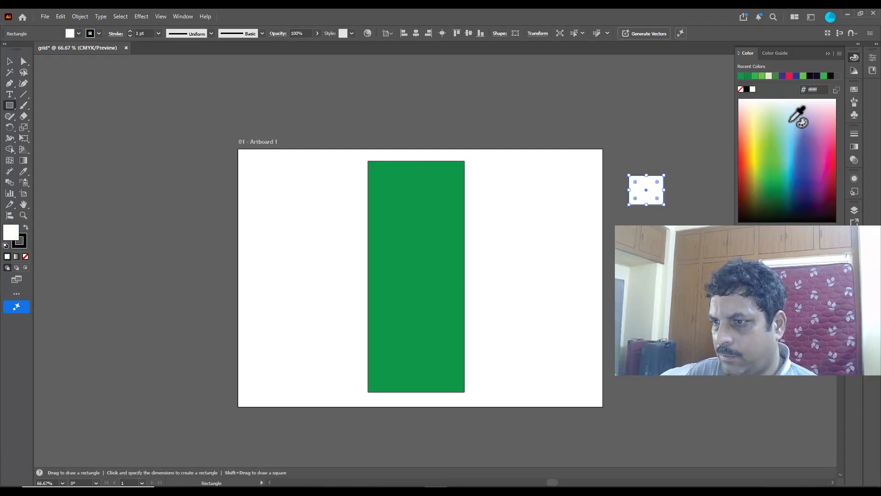
{"action": "left_click", "coordinate": [131, 31]}
{"action": "left_click", "coordinate": [131, 31]}
{"action": "left_click", "coordinate": [131, 31]}
{"action": "left_click", "coordinate": [131, 31]}
{"action": "left_click", "coordinate": [131, 31]}
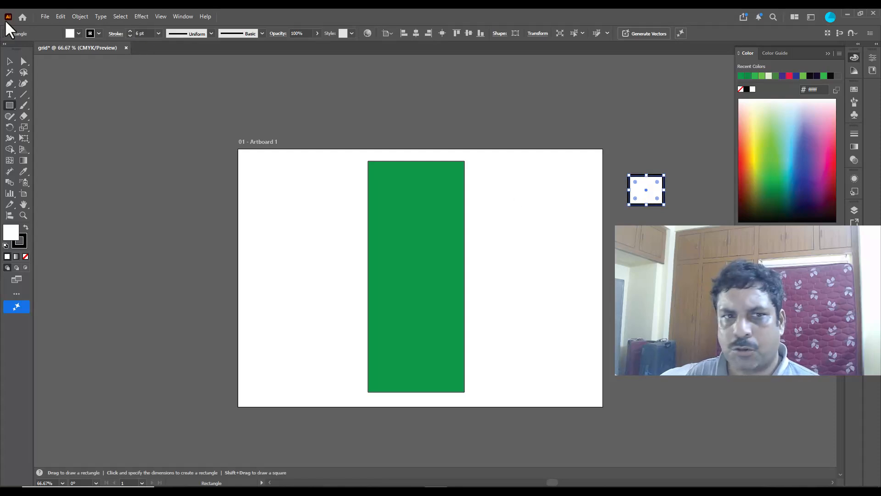
Step: Place the small white rectangle inside the green rectangle's upper left corner as a window and reduce its stroke to 3 pt
{"action": "left_click", "coordinate": [9, 61]}
{"action": "left_click_drag", "start_coordinate": [640, 190], "coordinate": [396, 190]}
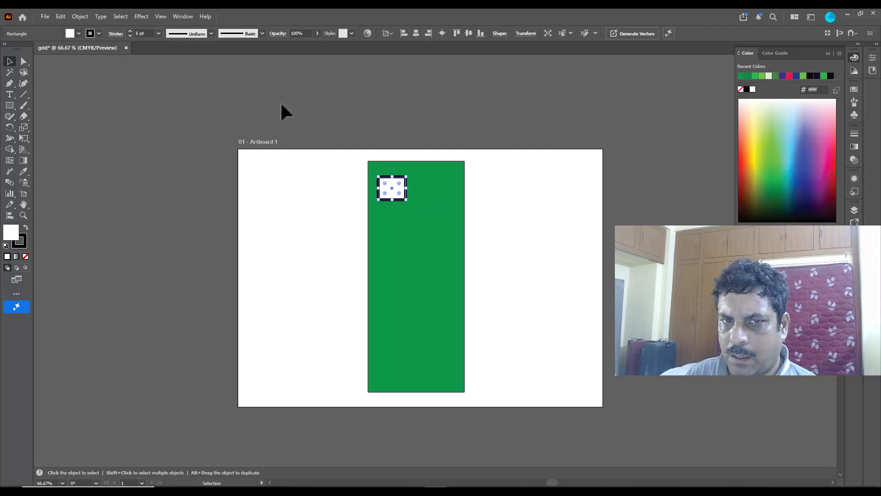
{"action": "left_click", "coordinate": [129, 37]}
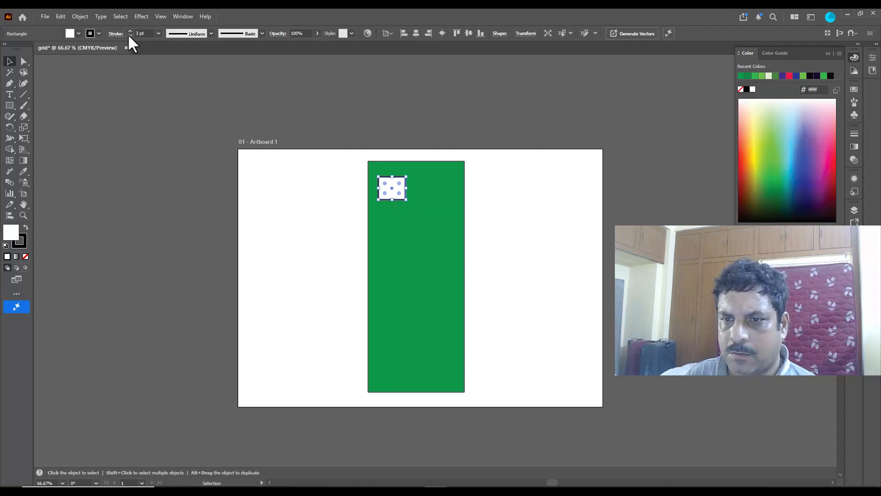
Step: Duplicate the white window horizontally to the green rectangle's upper right corner
{"action": "left_click", "coordinate": [136, 139]}
{"action": "left_click", "coordinate": [394, 188]}
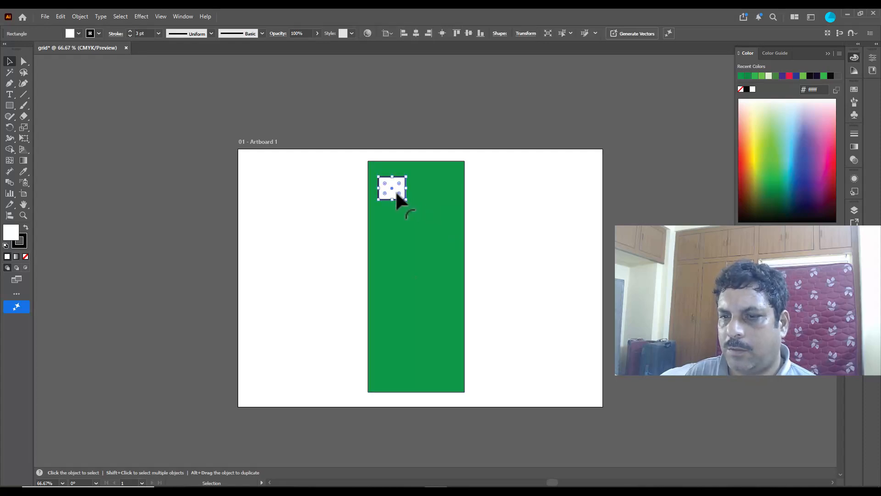
{"action": "left_click_drag", "start_coordinate": [393, 191], "coordinate": [445, 192]}
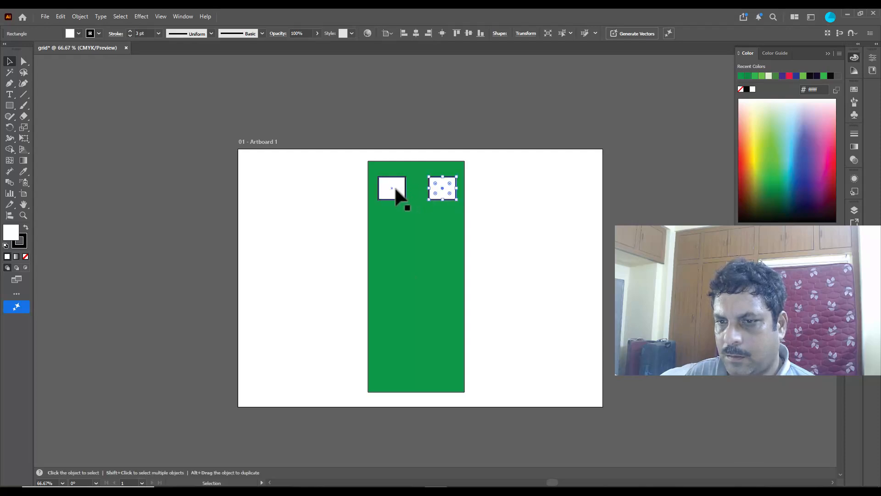
Step: Duplicate the pair of windows downward and repeat the copy until six evenly spaced rows fill the green rectangle
{"action": "left_click_drag", "start_coordinate": [445, 189], "coordinate": [443, 232]}
{"action": "key", "text": "ctrl+d"}
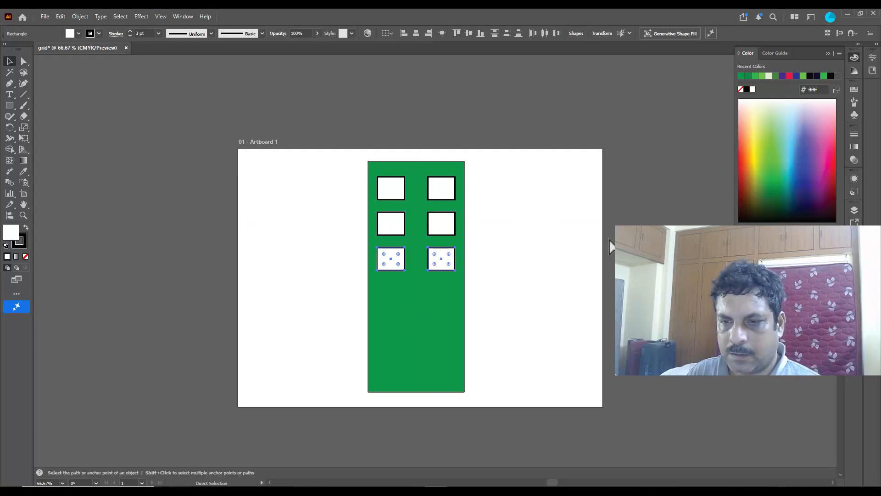
{"action": "key", "text": "ctrl+d"}
{"action": "key", "text": "ctrl+d"}
{"action": "key", "text": "ctrl+d"}
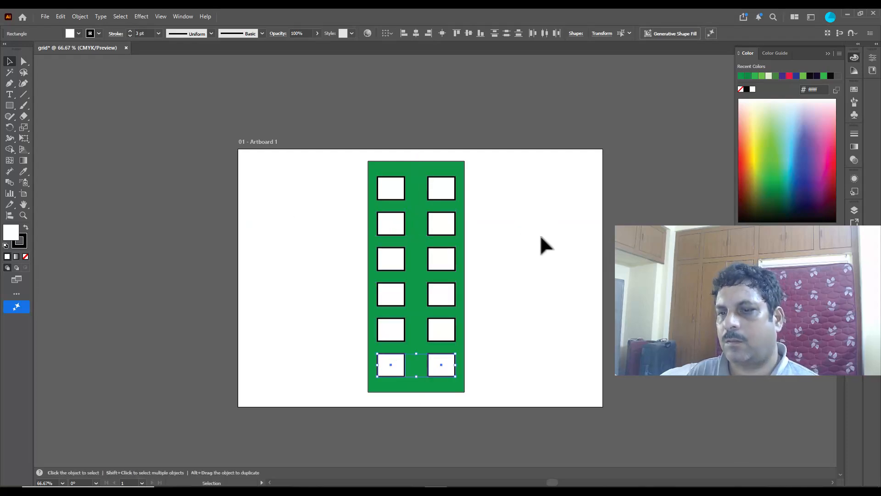
{"action": "left_click", "coordinate": [540, 237]}
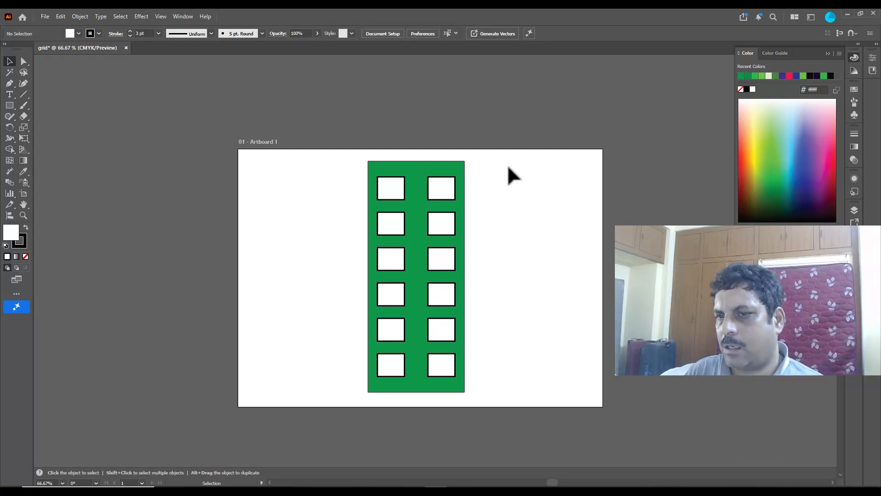
Step: Duplicate the complete building with its windows to the right of the original on the artboard
{"action": "left_click_drag", "start_coordinate": [349, 163], "coordinate": [489, 408]}
{"action": "left_click_drag", "start_coordinate": [433, 177], "coordinate": [527, 172]}
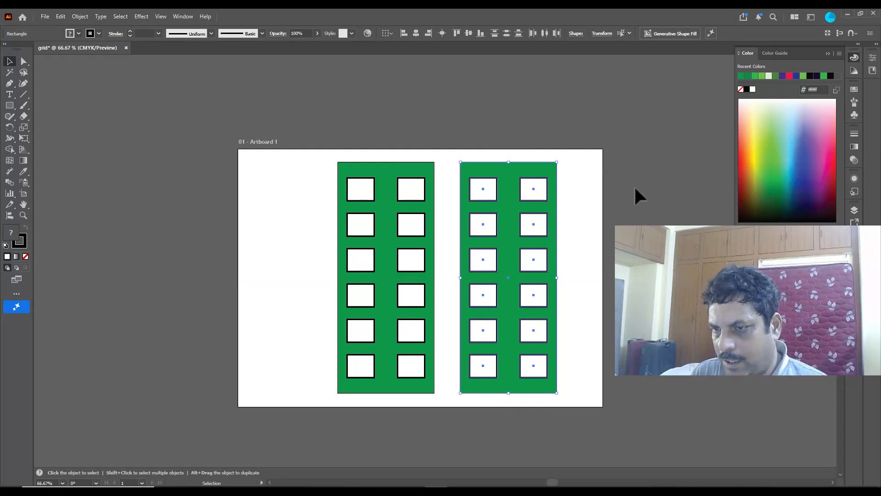
{"action": "left_click_drag", "start_coordinate": [429, 181], "coordinate": [416, 170]}
{"action": "key", "text": "ctrl+z"}
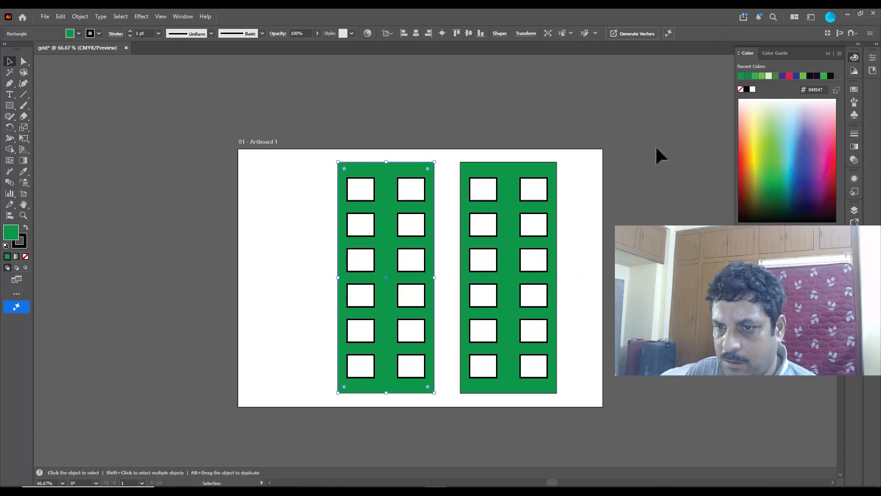
Step: Recolor the right building's background rectangle with the lighter green 32b44a
{"action": "left_click", "coordinate": [555, 170]}
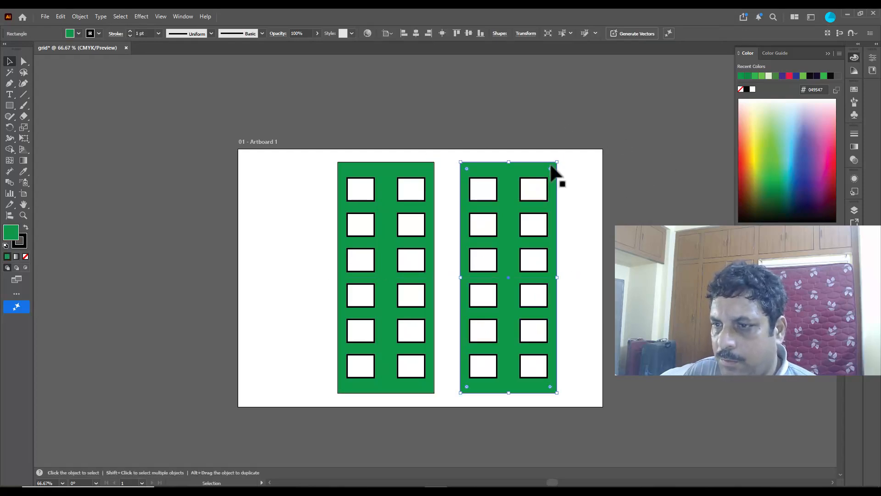
{"action": "left_click", "coordinate": [774, 139]}
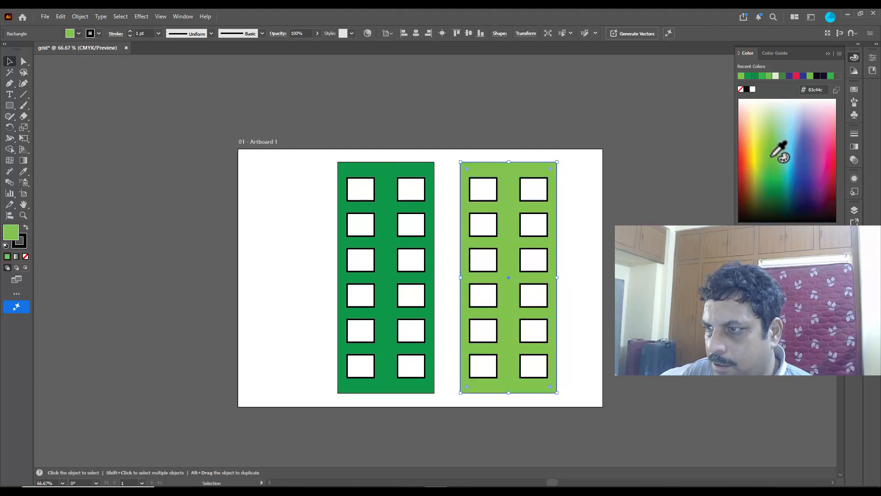
{"action": "left_click", "coordinate": [776, 166]}
{"action": "left_click", "coordinate": [775, 171]}
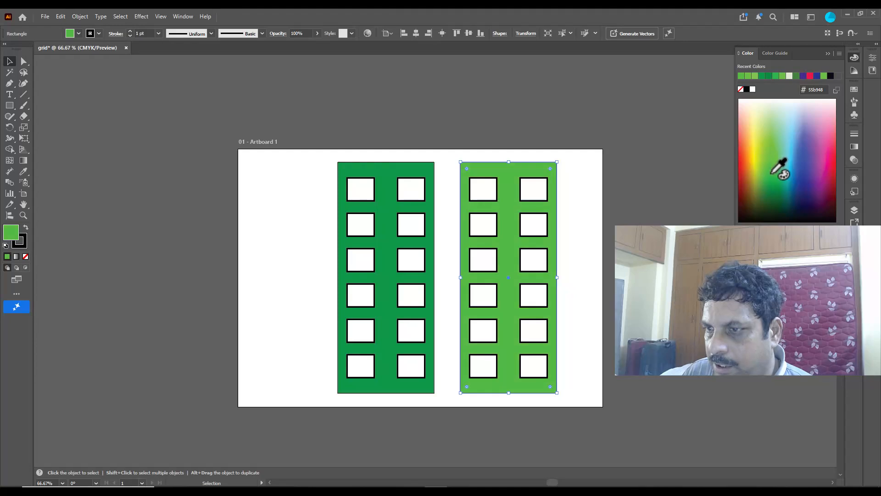
{"action": "left_click", "coordinate": [774, 174]}
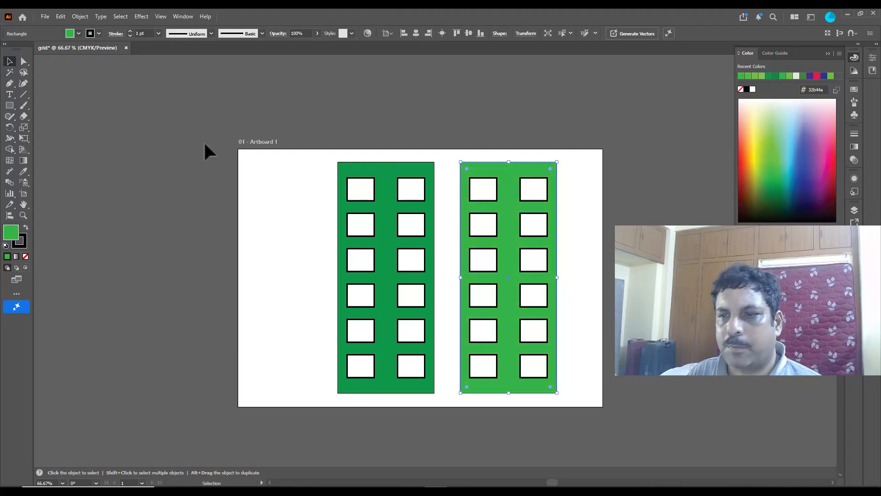
Step: Group the dark green building with its windows, and group the light green building with its windows separately
{"action": "left_click", "coordinate": [335, 162]}
{"action": "left_click_drag", "start_coordinate": [328, 155], "coordinate": [447, 429]}
{"action": "key", "text": "ctrl+g"}
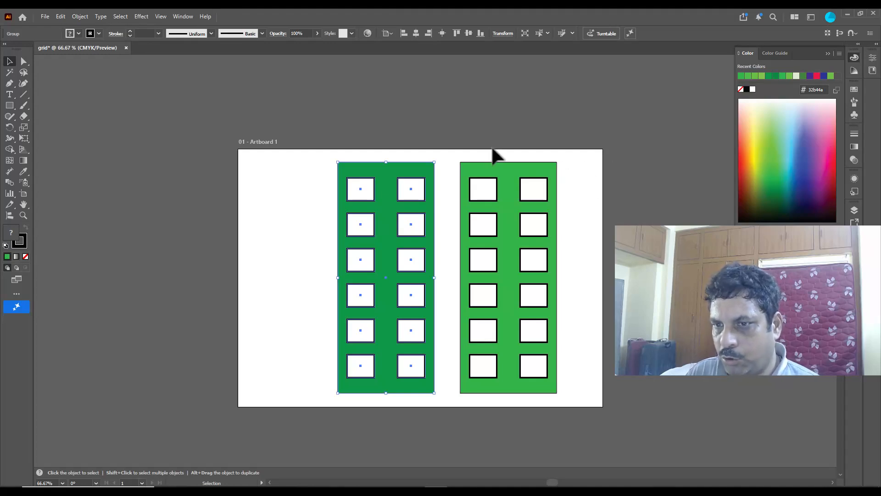
{"action": "left_click_drag", "start_coordinate": [454, 155], "coordinate": [569, 415]}
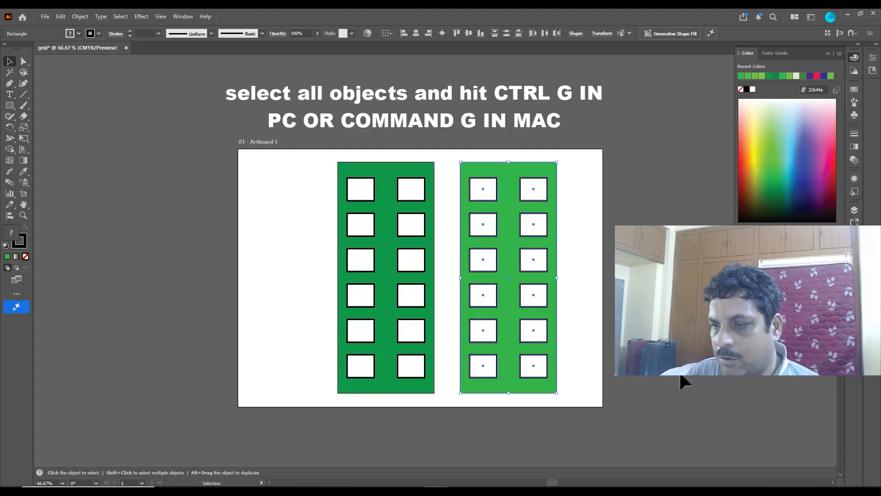
{"action": "key", "text": "ctrl+g"}
{"action": "left_click", "coordinate": [652, 294]}
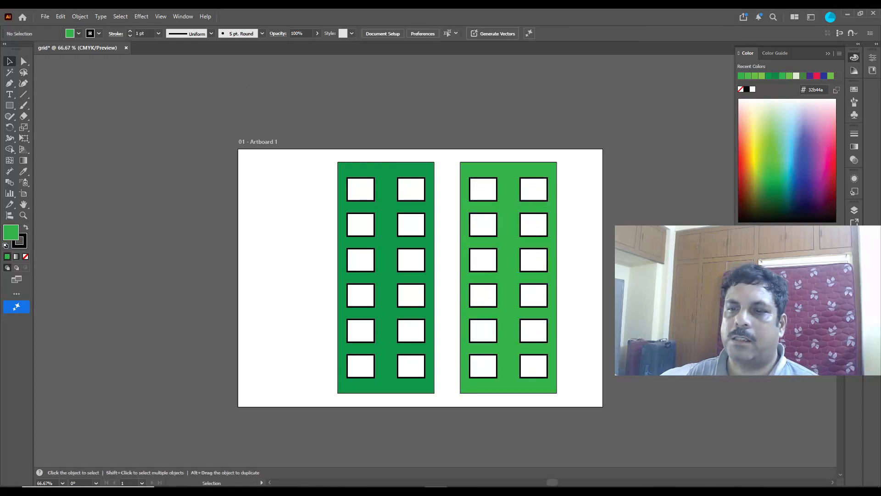
Step: Move the dark green building off the artboard to the left and the light green building off to the right
{"action": "scroll", "coordinate": [652, 294], "scroll_direction": "up", "scroll_amount": 1}
{"action": "left_click_drag", "start_coordinate": [388, 232], "coordinate": [148, 138]}
{"action": "left_click_drag", "start_coordinate": [509, 247], "coordinate": [703, 239]}
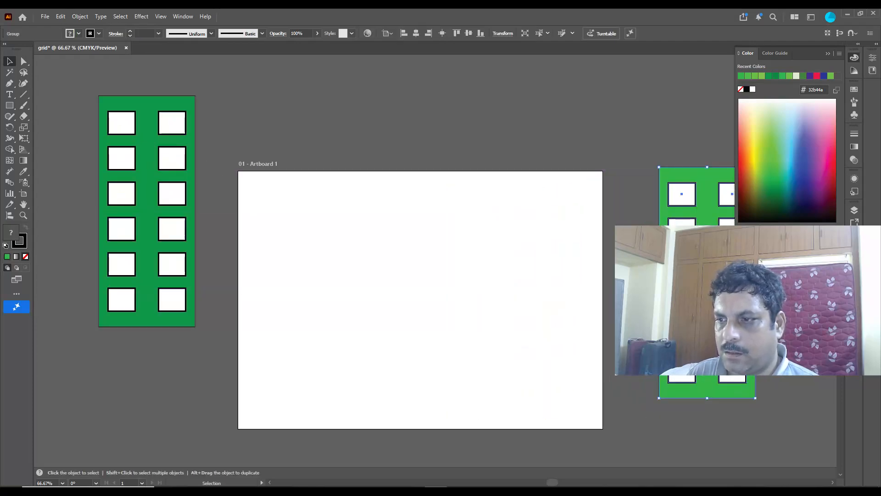
{"action": "left_click_drag", "start_coordinate": [685, 206], "coordinate": [677, 148]}
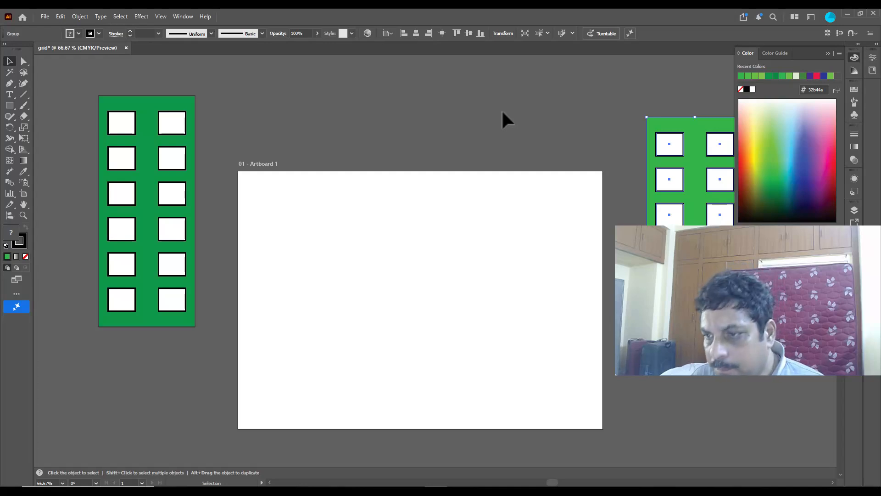
Step: Show the two-point perspective grid over the artboard
{"action": "key", "text": "shift+p"}
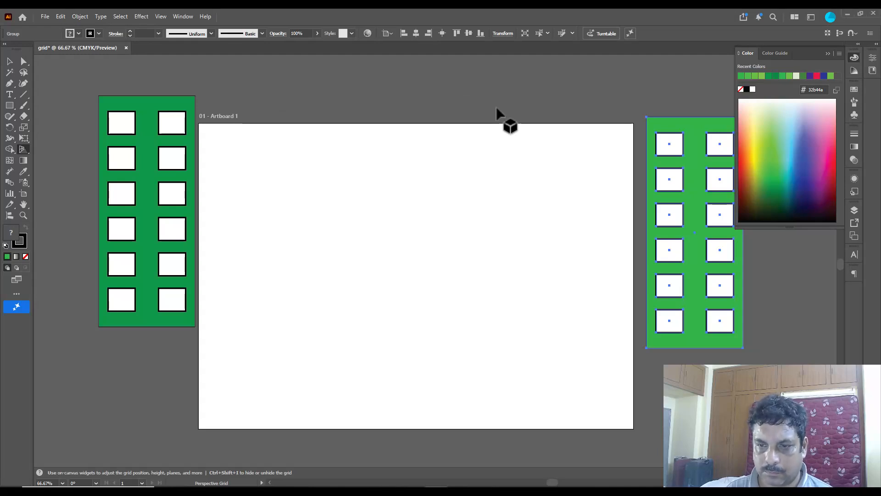
{"action": "key", "text": "ctrl+shift+i"}
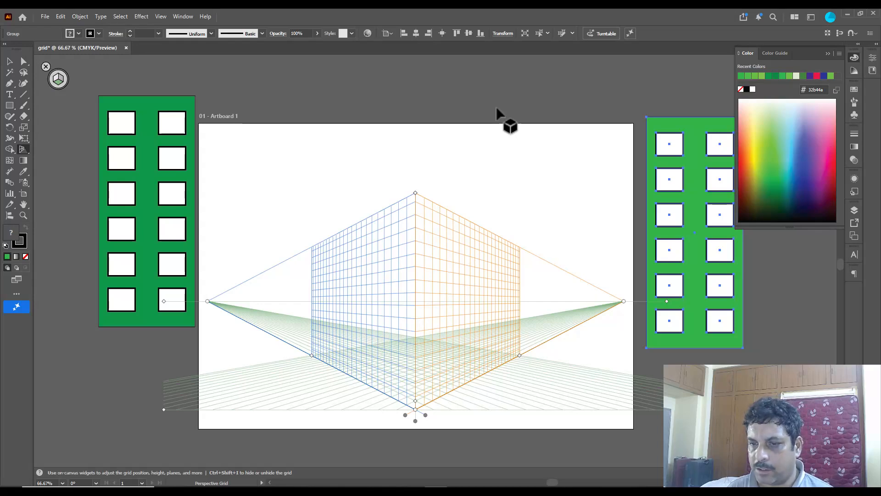
{"action": "right_click", "coordinate": [24, 150]}
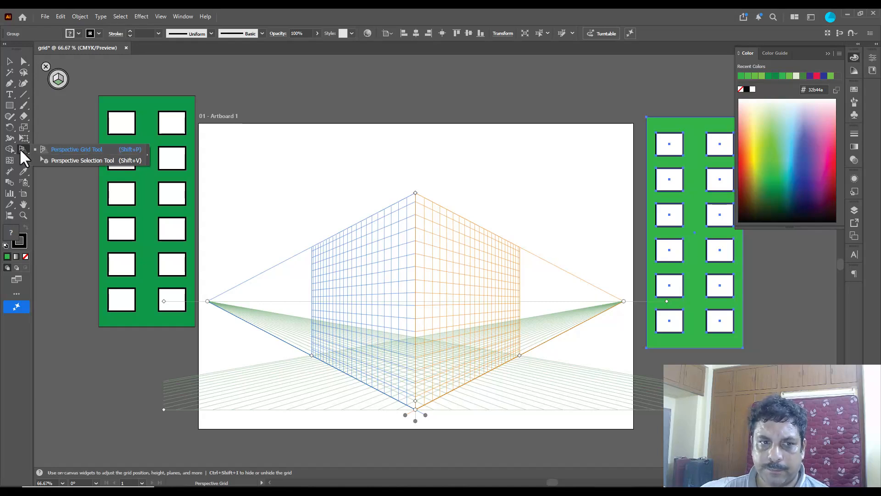
{"action": "left_click", "coordinate": [115, 161]}
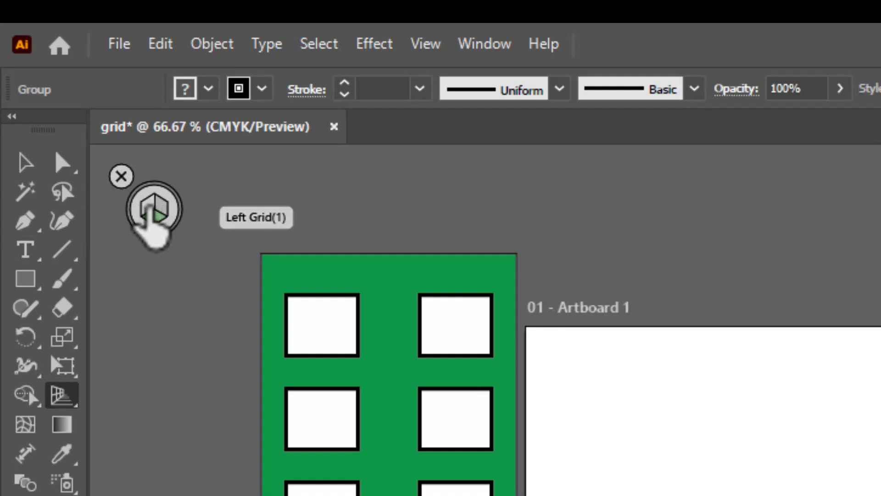
Step: Attach the dark green building to the left perspective plane at the central corner and shorten it to the grid's height
{"action": "left_click", "coordinate": [147, 210]}
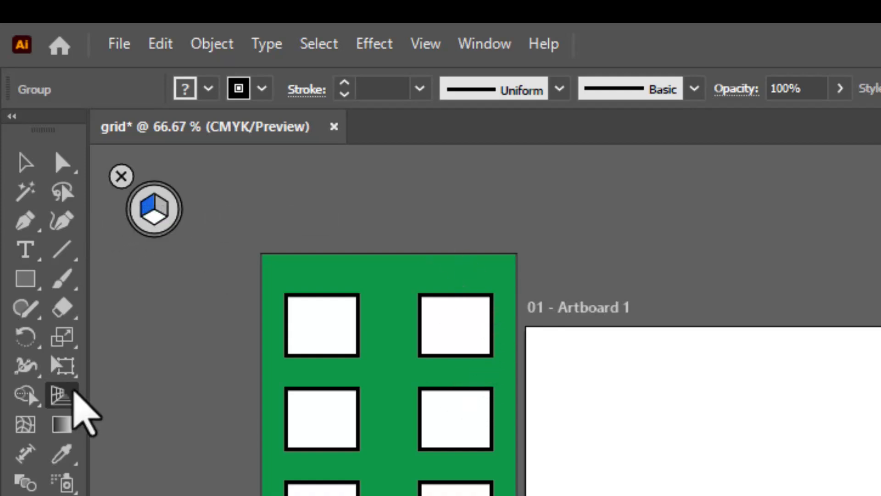
{"action": "left_click", "coordinate": [61, 403]}
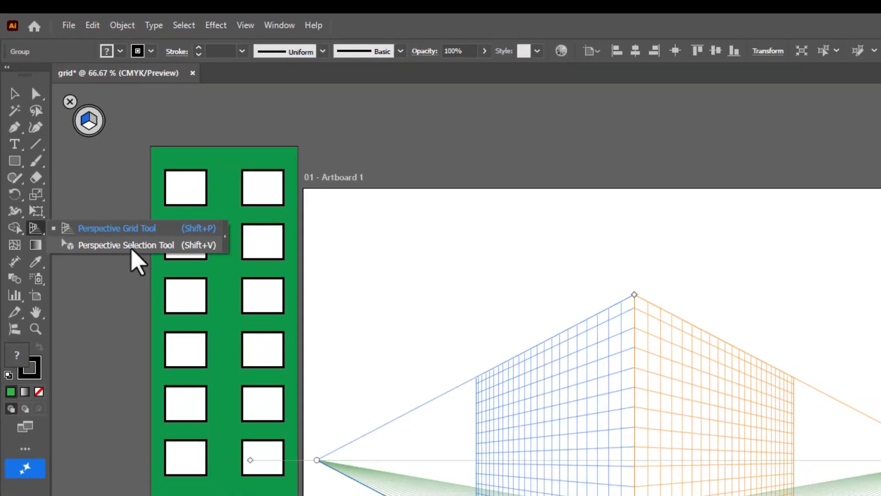
{"action": "left_click", "coordinate": [228, 431]}
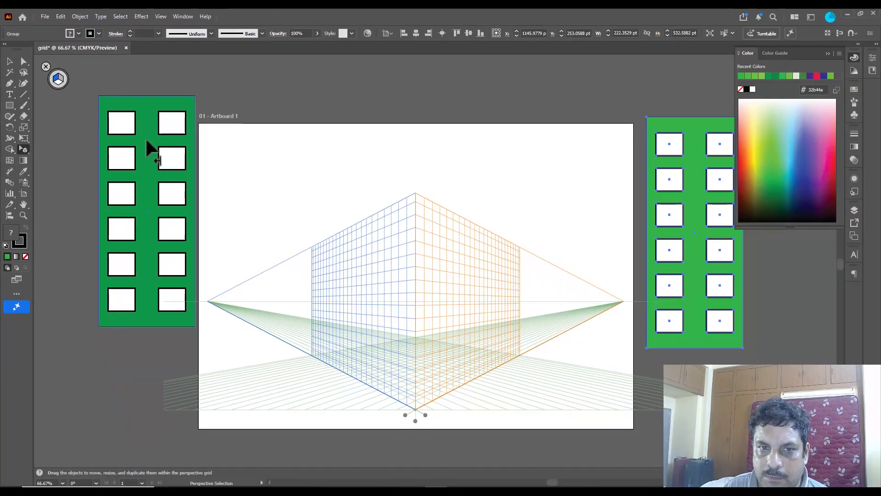
{"action": "left_click_drag", "start_coordinate": [215, 161], "coordinate": [386, 248]}
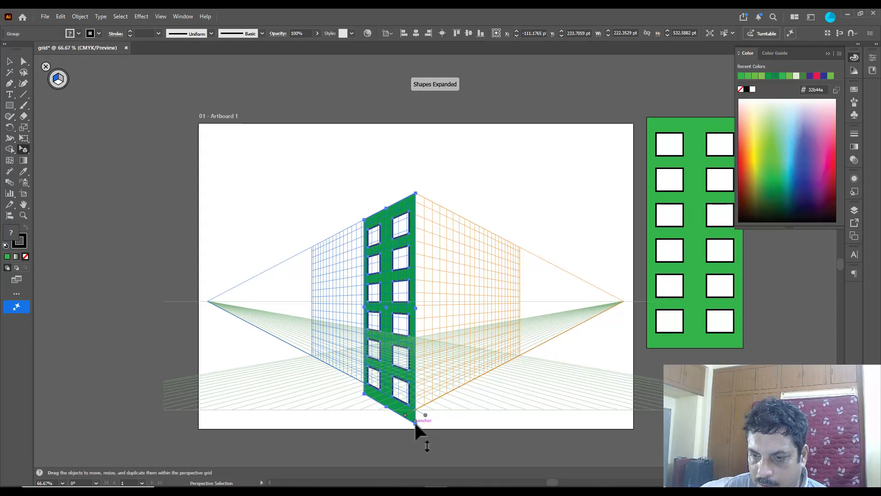
{"action": "left_click_drag", "start_coordinate": [415, 423], "coordinate": [416, 408]}
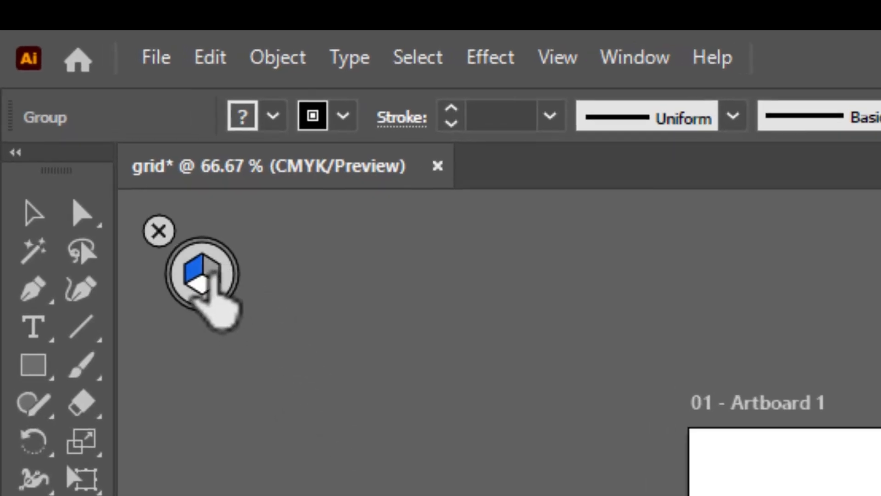
Step: Attach the light green building to the right perspective plane at the central corner and resize it to match the left face
{"action": "left_click", "coordinate": [210, 272]}
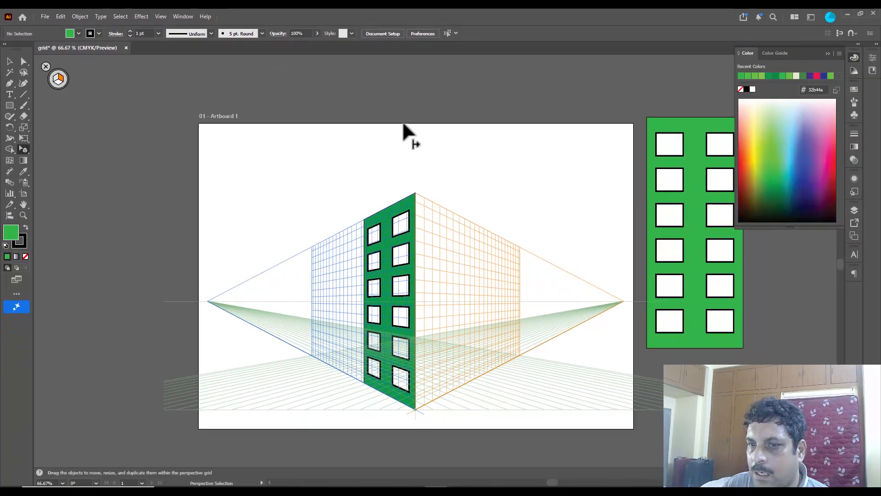
{"action": "left_click_drag", "start_coordinate": [21, 148], "coordinate": [88, 162]}
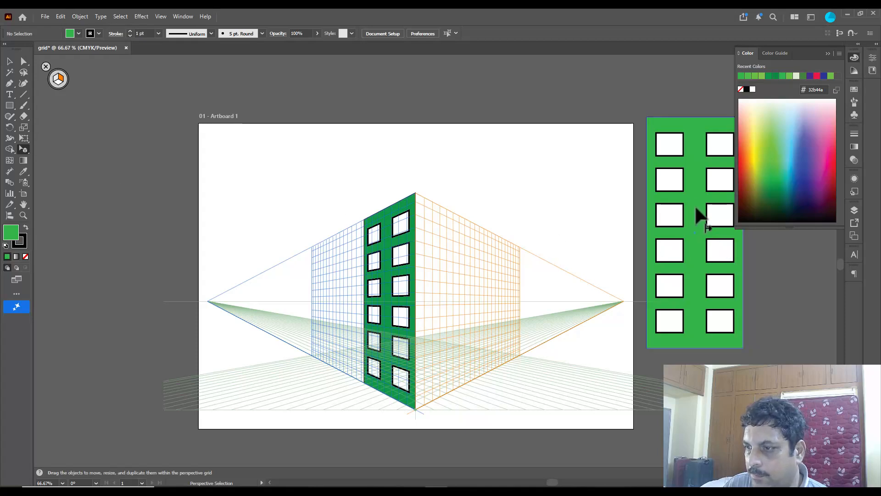
{"action": "left_click_drag", "start_coordinate": [697, 208], "coordinate": [444, 274]}
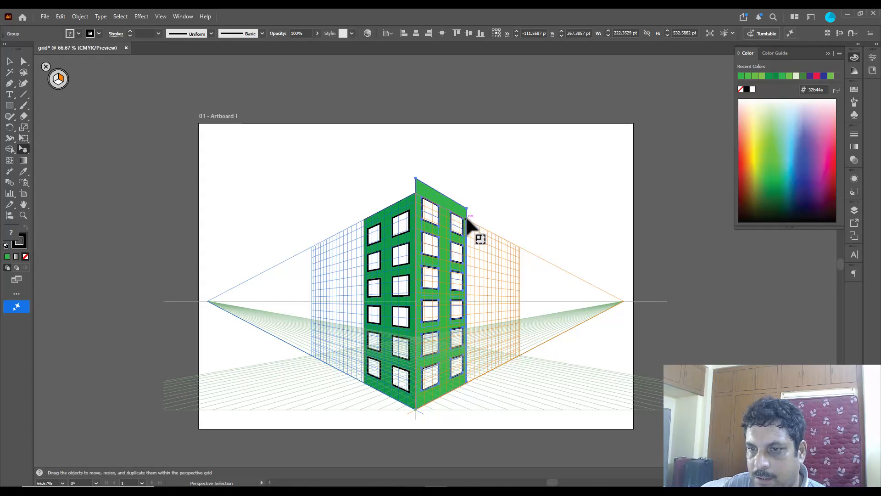
{"action": "left_click_drag", "start_coordinate": [467, 218], "coordinate": [467, 216]}
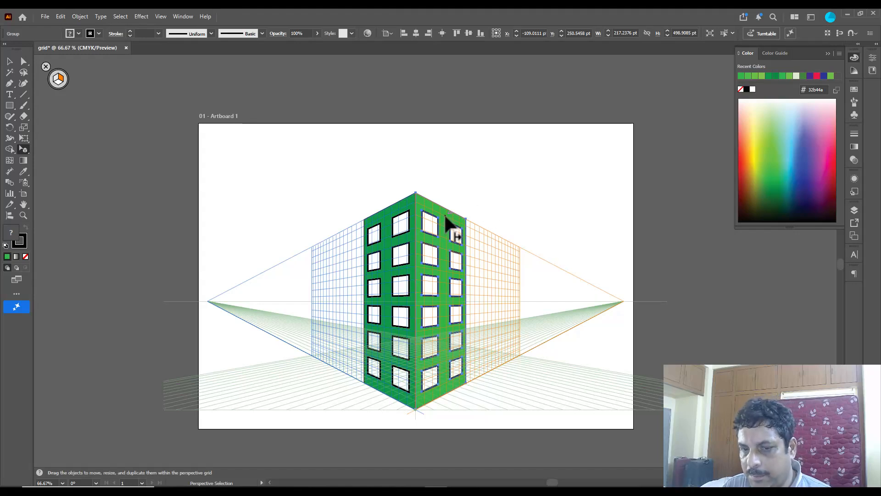
Step: Form a second building on the right perspective plane by duplicating the light green face farther back and adding a parallel copy of the dark green face
{"action": "left_click_drag", "start_coordinate": [445, 215], "coordinate": [504, 247]}
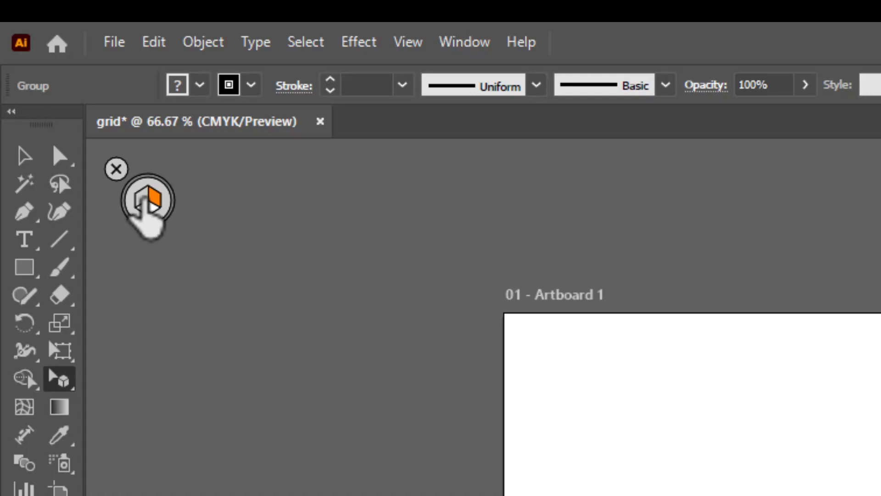
{"action": "left_click", "coordinate": [143, 200]}
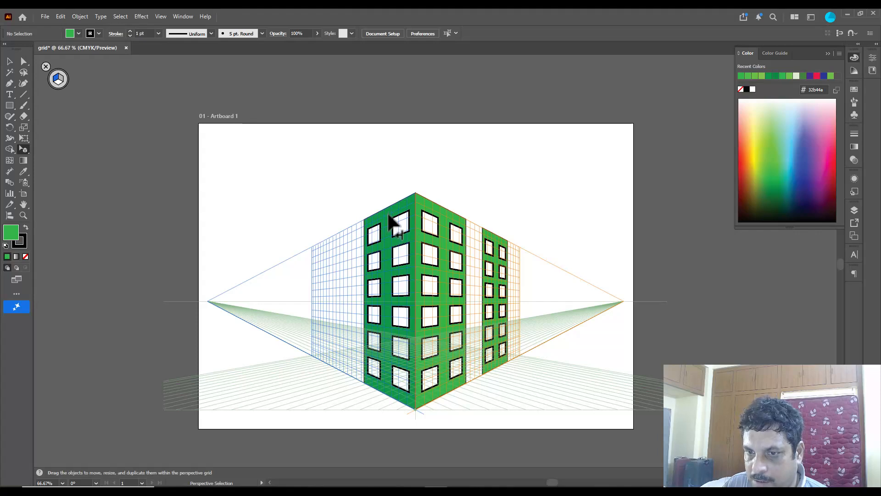
{"action": "left_click", "coordinate": [392, 212]}
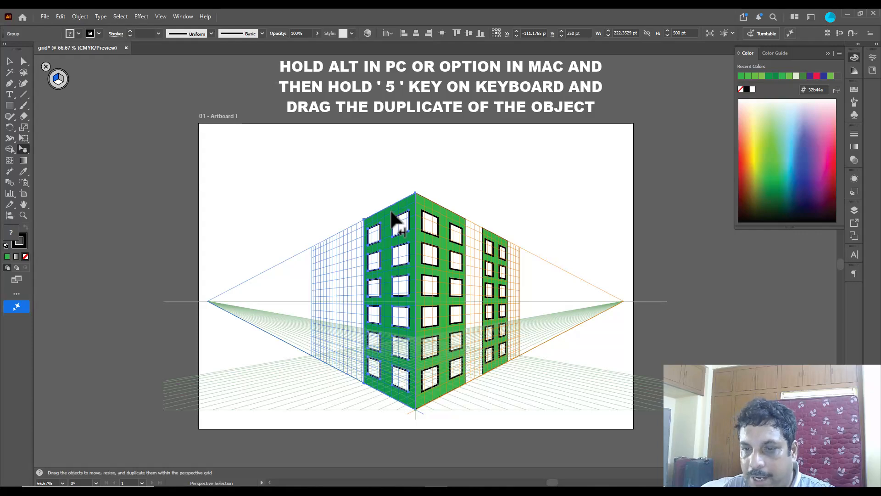
{"action": "left_click_drag", "start_coordinate": [395, 219], "coordinate": [461, 229]}
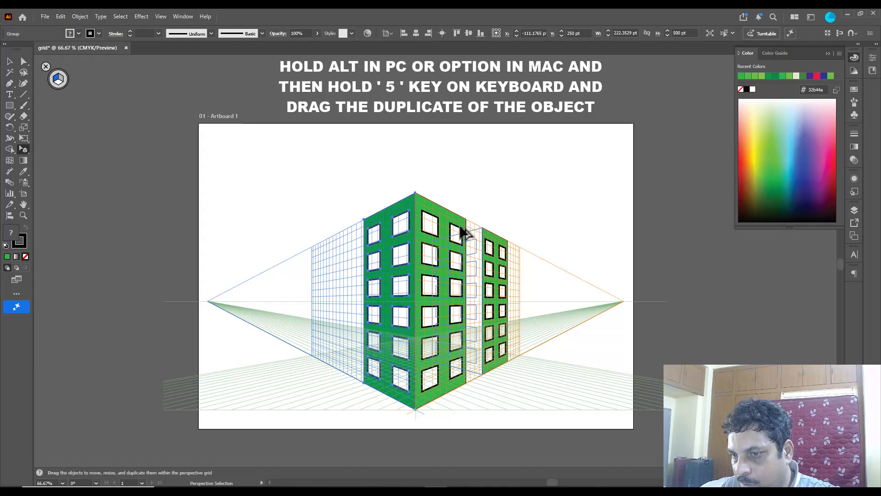
{"action": "left_click_drag", "start_coordinate": [461, 228], "coordinate": [462, 229]}
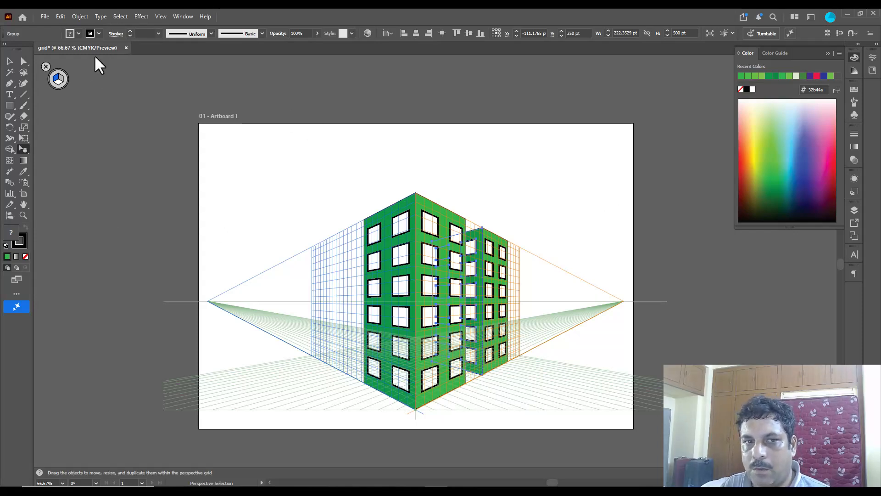
Step: Form a matching building on the left perspective plane by duplicating the dark green face farther back and adding a parallel copy of the light green face
{"action": "left_click", "coordinate": [388, 223]}
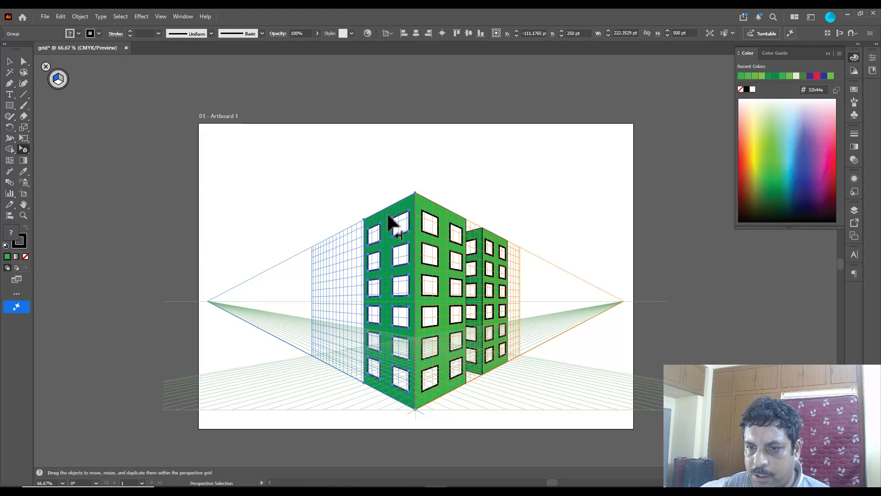
{"action": "left_click_drag", "start_coordinate": [389, 220], "coordinate": [338, 242]}
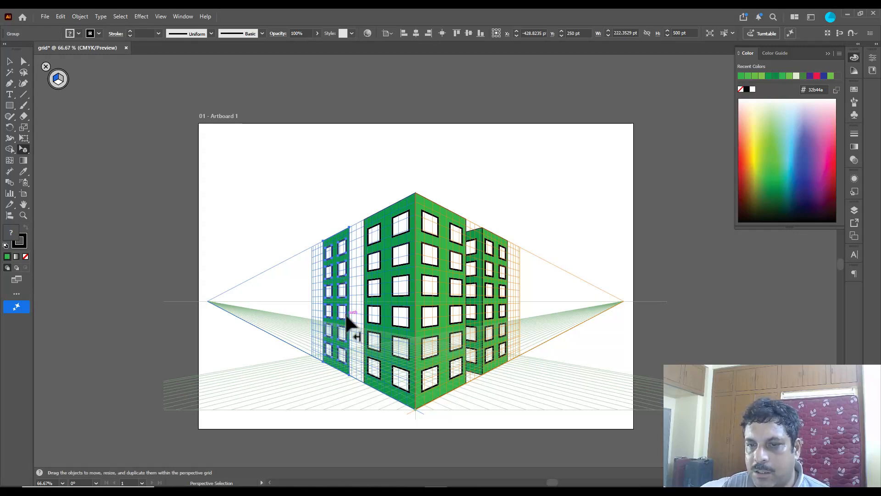
{"action": "left_click", "coordinate": [61, 80]}
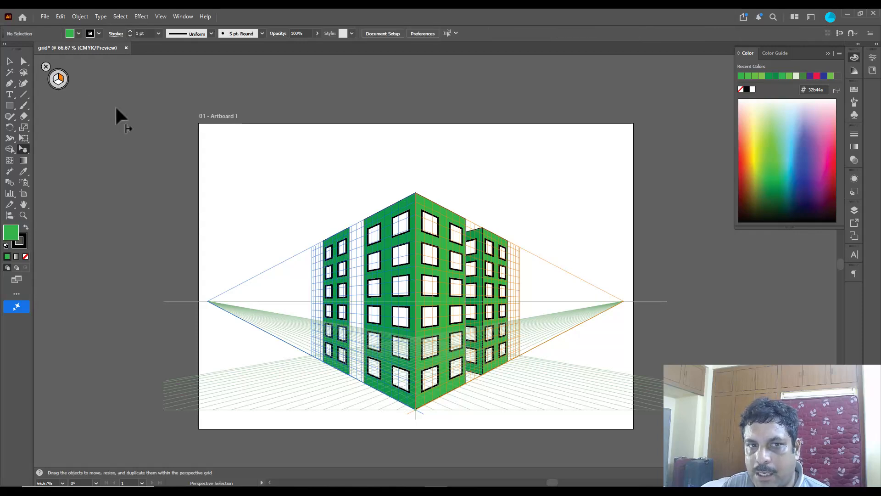
{"action": "left_click", "coordinate": [444, 217]}
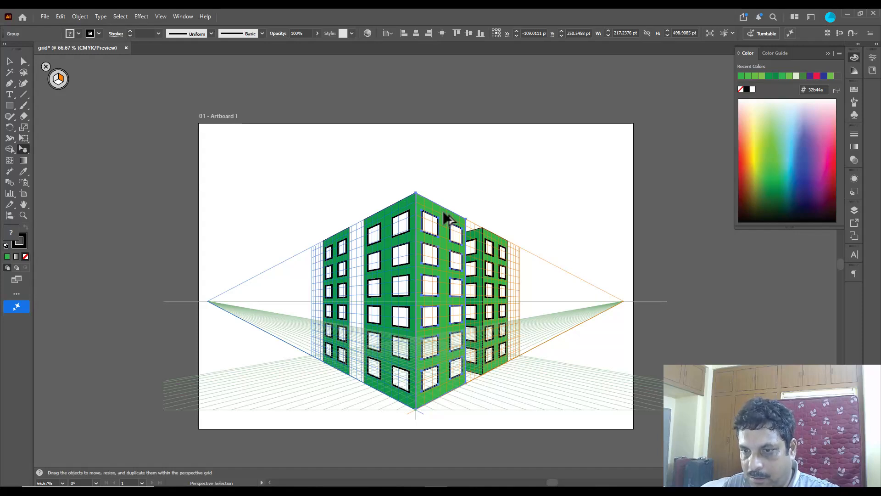
{"action": "left_click_drag", "start_coordinate": [448, 219], "coordinate": [379, 246]}
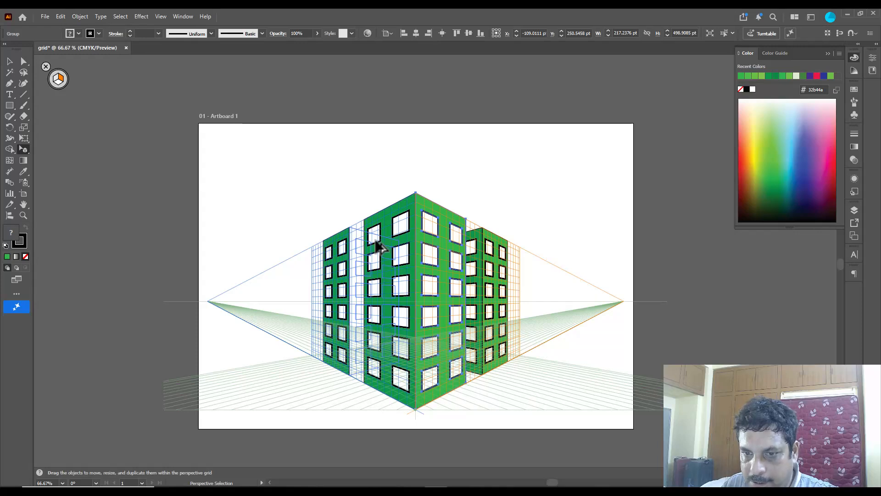
{"action": "left_click_drag", "start_coordinate": [379, 246], "coordinate": [380, 246]}
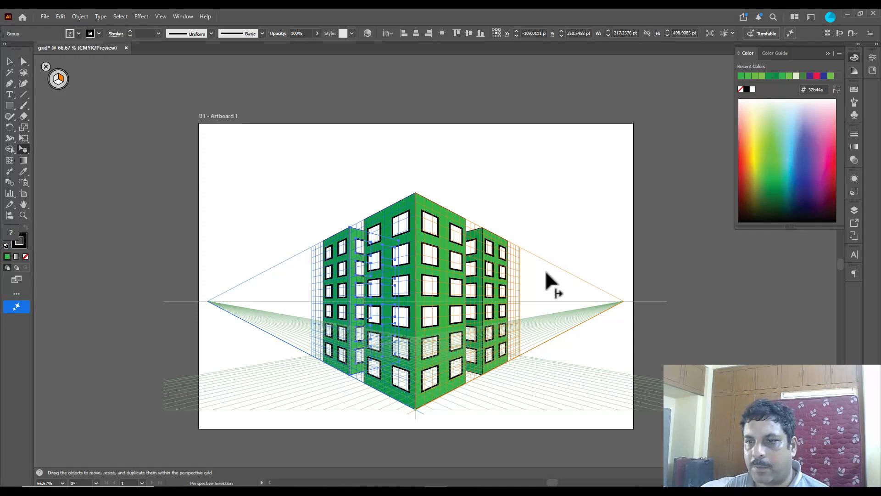
Step: Form a third, farthest building on the right perspective plane from another light green copy and a parallel dark green side face
{"action": "left_click", "coordinate": [504, 250]}
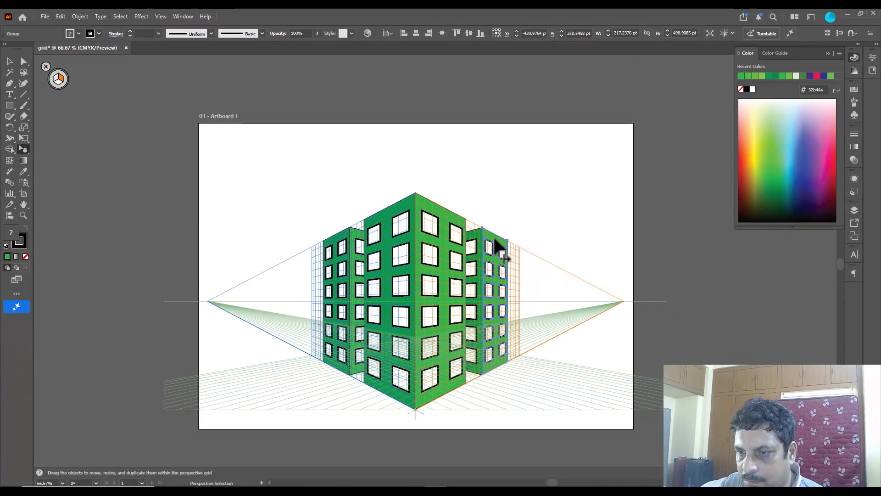
{"action": "left_click_drag", "start_coordinate": [497, 245], "coordinate": [529, 259]}
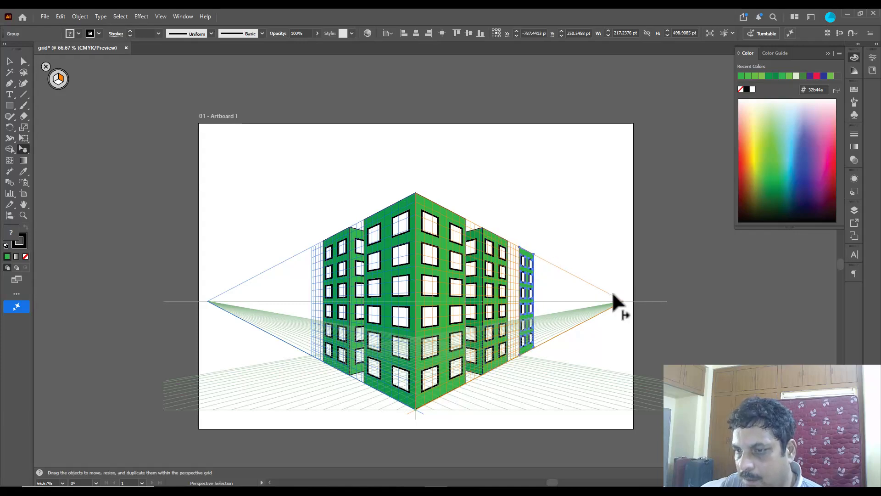
{"action": "left_click", "coordinate": [57, 82]}
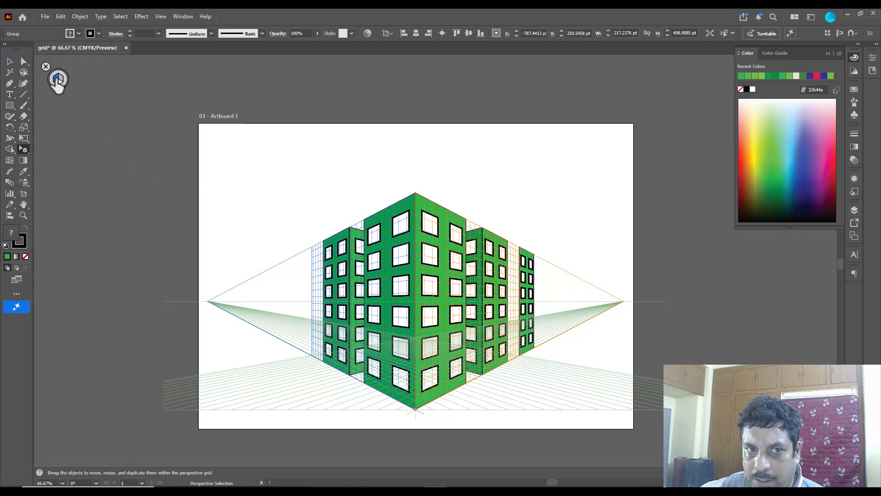
{"action": "left_click", "coordinate": [390, 245]}
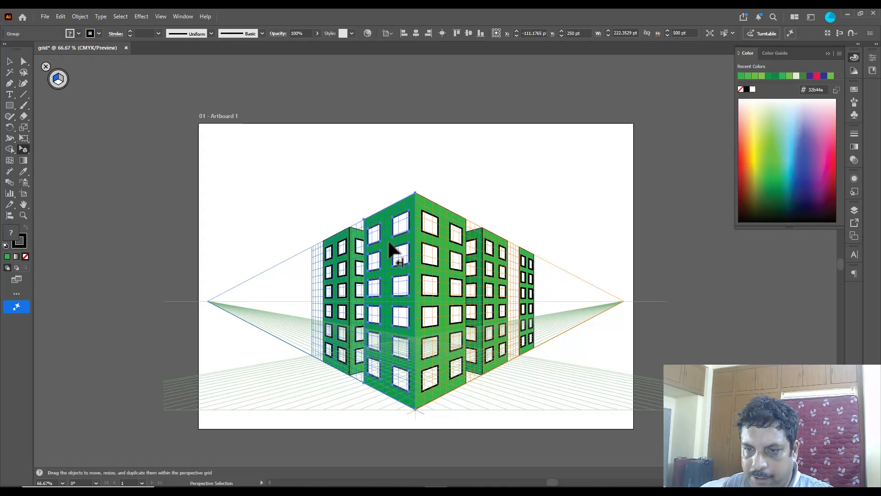
{"action": "left_click", "coordinate": [503, 274]}
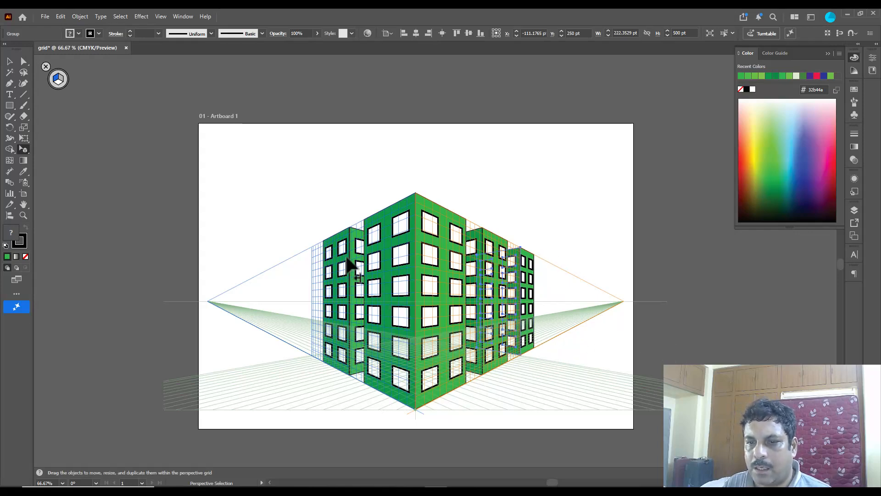
Step: Form a third, farthest building on the left perspective plane from another dark green copy and a parallel light green side face
{"action": "left_click", "coordinate": [345, 243]}
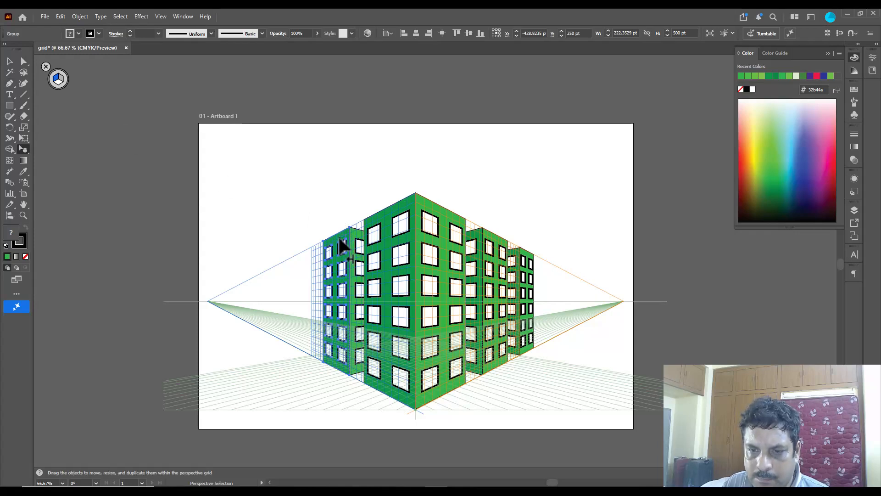
{"action": "left_click_drag", "start_coordinate": [339, 247], "coordinate": [309, 259]}
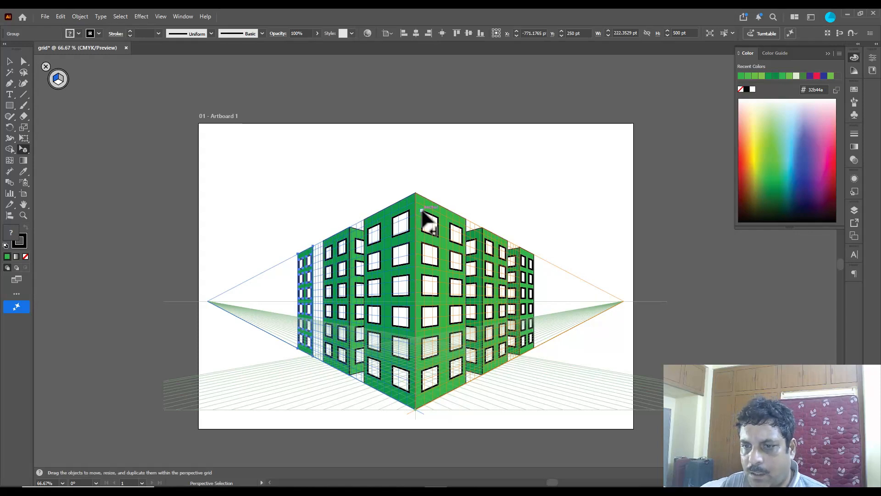
{"action": "left_click", "coordinate": [60, 78]}
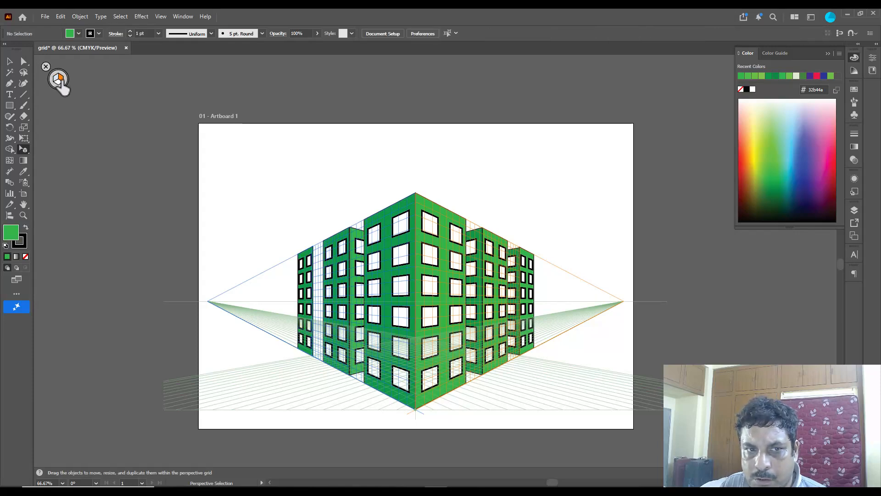
{"action": "left_click", "coordinate": [434, 209]}
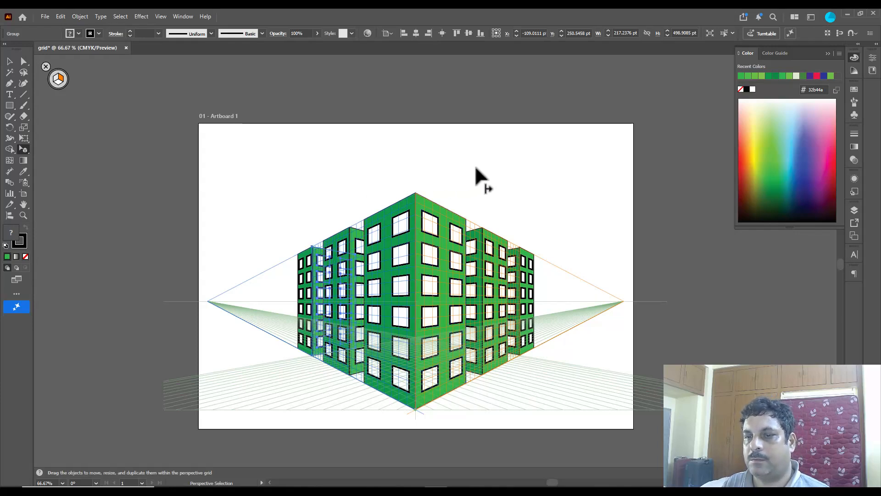
Step: Clear the selection and make the horizontal ground plane the active perspective plane
{"action": "left_click", "coordinate": [373, 150]}
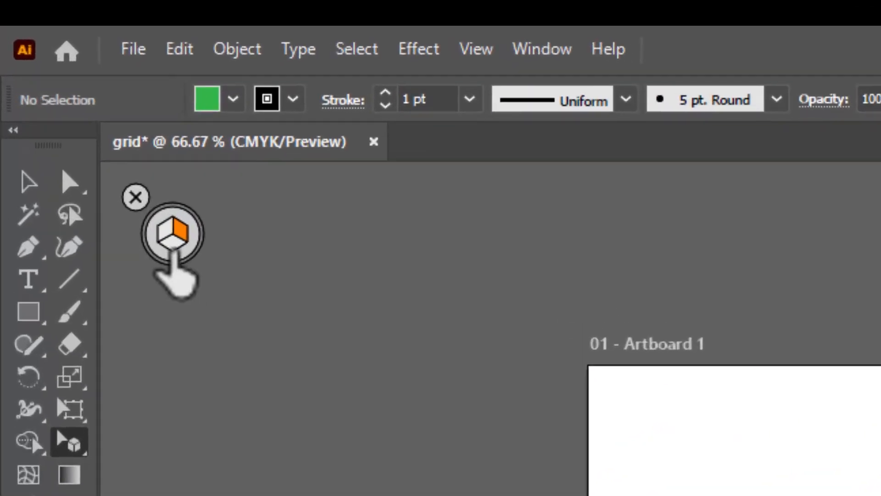
{"action": "left_click", "coordinate": [58, 83]}
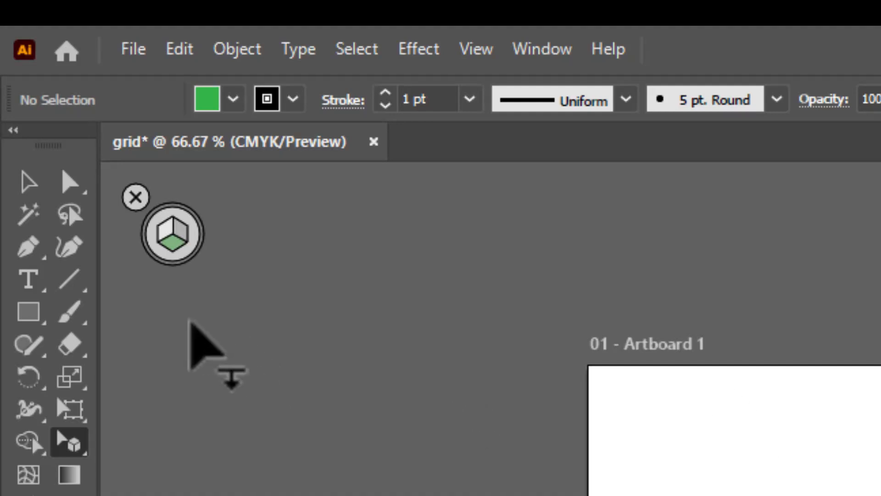
{"action": "left_click", "coordinate": [33, 313]}
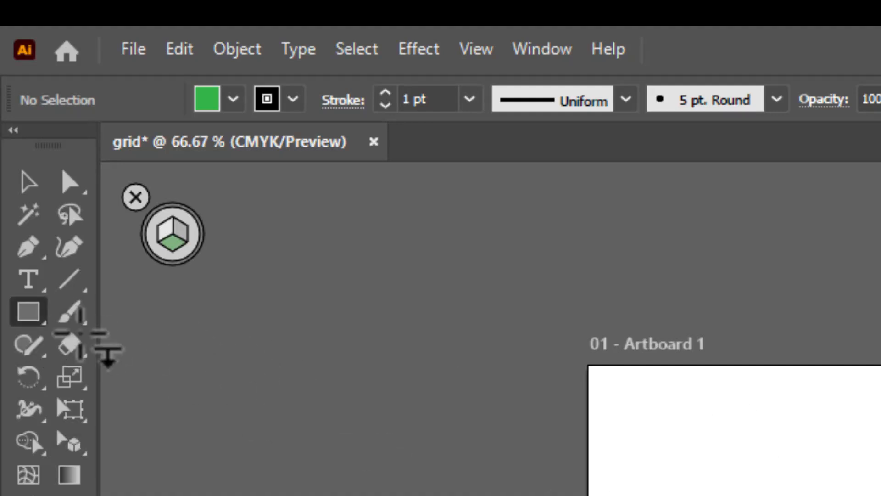
{"action": "left_click_drag", "start_coordinate": [738, 440], "coordinate": [877, 495]}
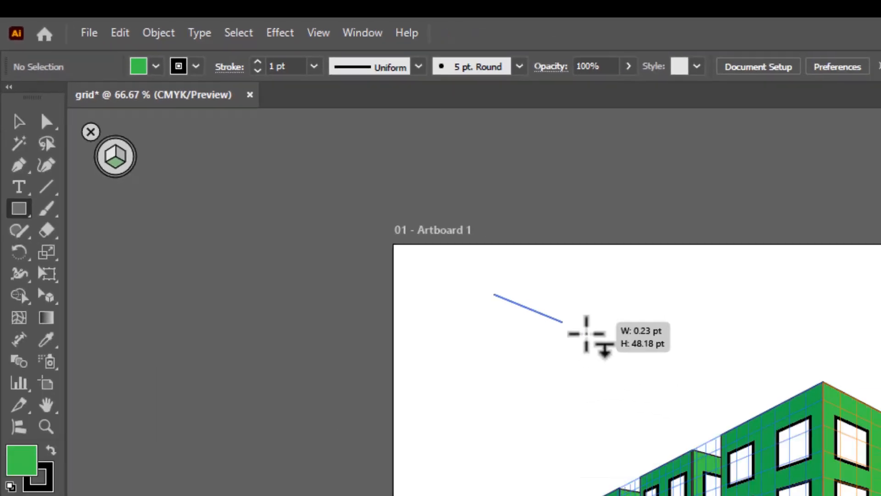
{"action": "left_click_drag", "start_coordinate": [587, 334], "coordinate": [482, 139]}
{"action": "key", "text": "ctrl+z"}
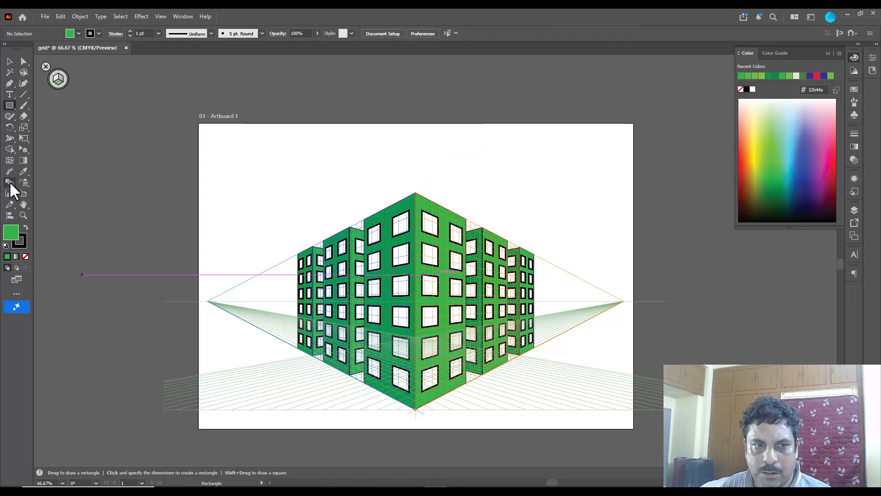
{"action": "left_click_drag", "start_coordinate": [23, 148], "coordinate": [63, 159]}
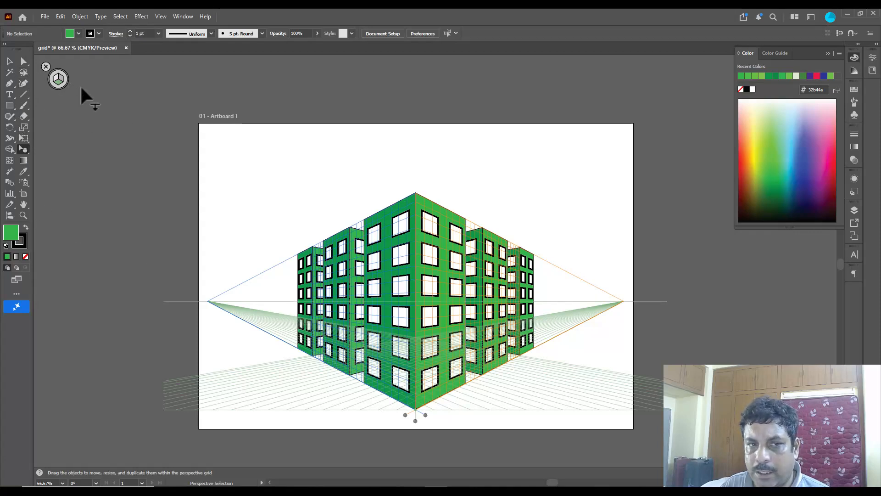
Step: Hide the perspective grid and draw a flat green rectangle about 724 by 219 pt above the buildings, overlapping the artboard's upper edge
{"action": "left_click", "coordinate": [46, 67]}
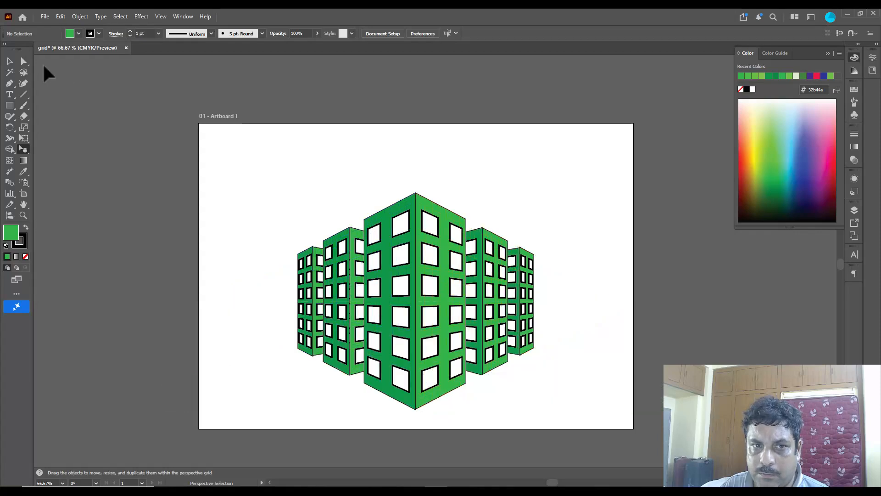
{"action": "left_click", "coordinate": [14, 106]}
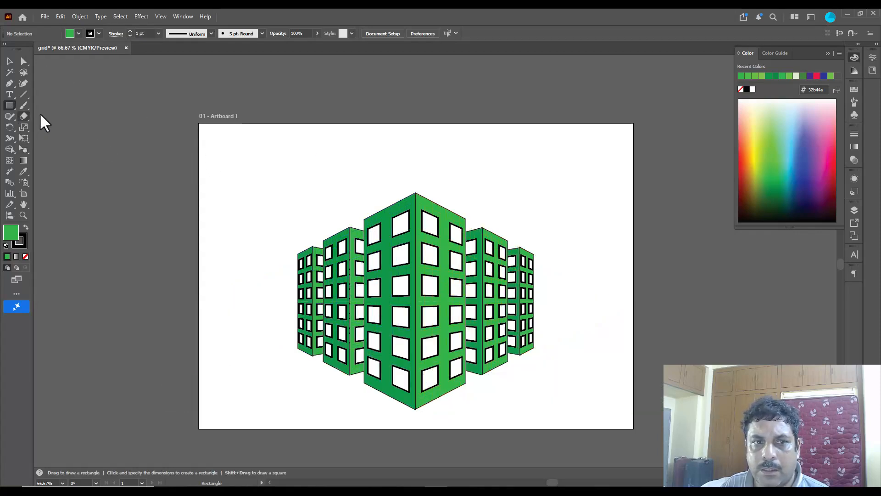
{"action": "left_click_drag", "start_coordinate": [267, 89], "coordinate": [582, 184]}
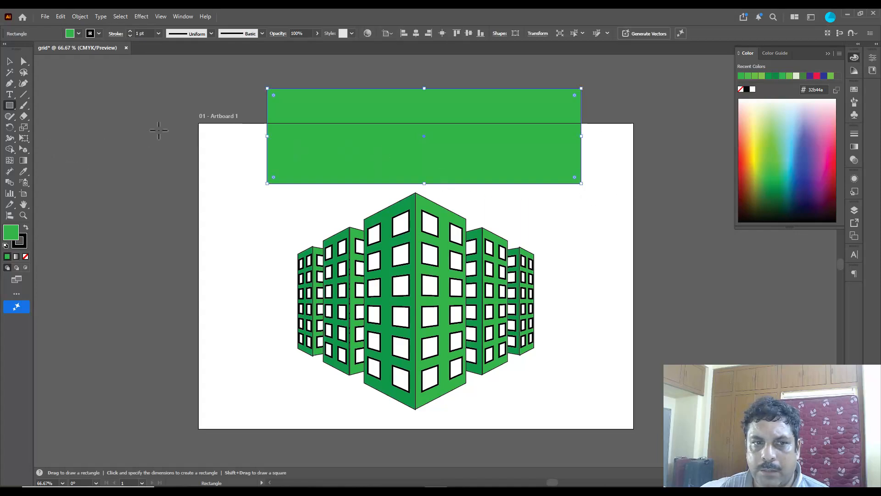
Step: Show the perspective grid again and attach the green rectangle to the ground plane in front of the buildings
{"action": "key", "text": "ctrl+shift+i"}
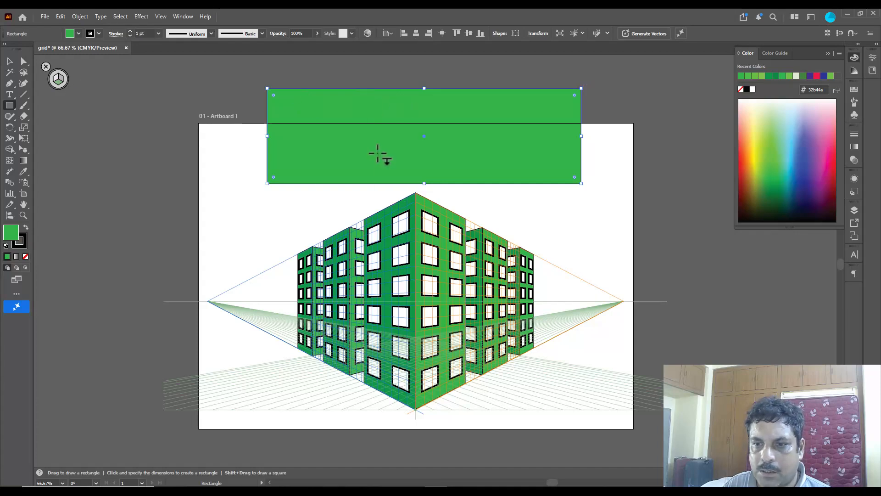
{"action": "left_click_drag", "start_coordinate": [23, 151], "coordinate": [87, 161]}
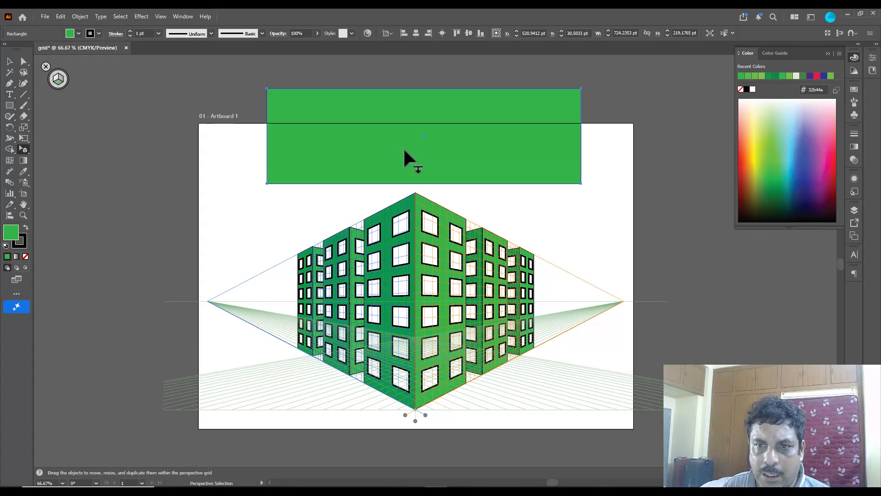
{"action": "left_click_drag", "start_coordinate": [417, 146], "coordinate": [443, 375]}
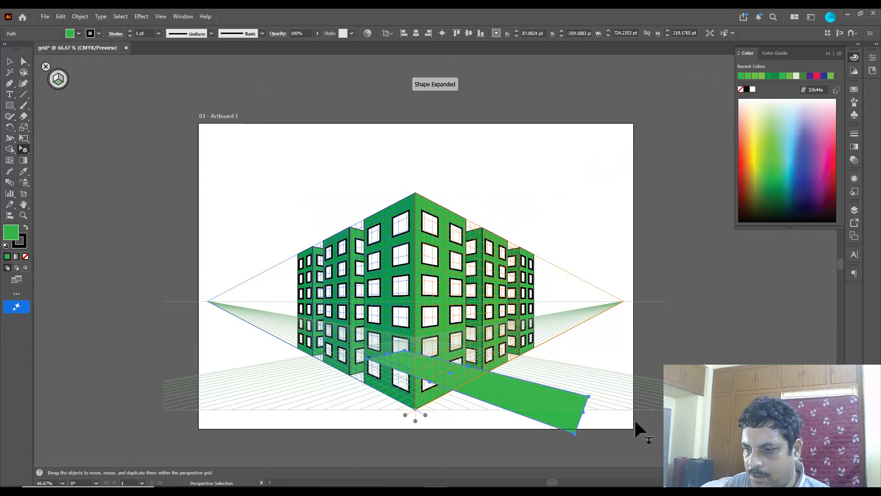
Step: Resize the ground rectangle by its corners so it spans under all the buildings, with its front corner at the grid's central base point
{"action": "left_click_drag", "start_coordinate": [591, 394], "coordinate": [620, 337]}
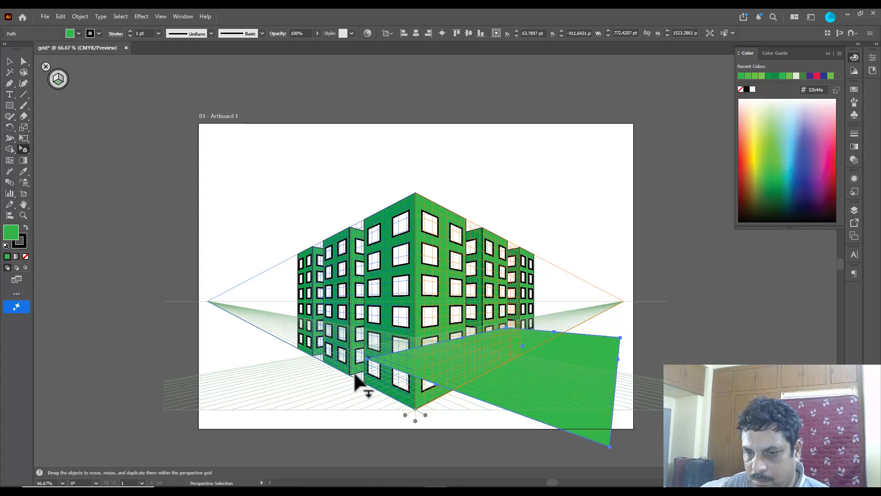
{"action": "left_click_drag", "start_coordinate": [368, 359], "coordinate": [230, 318]}
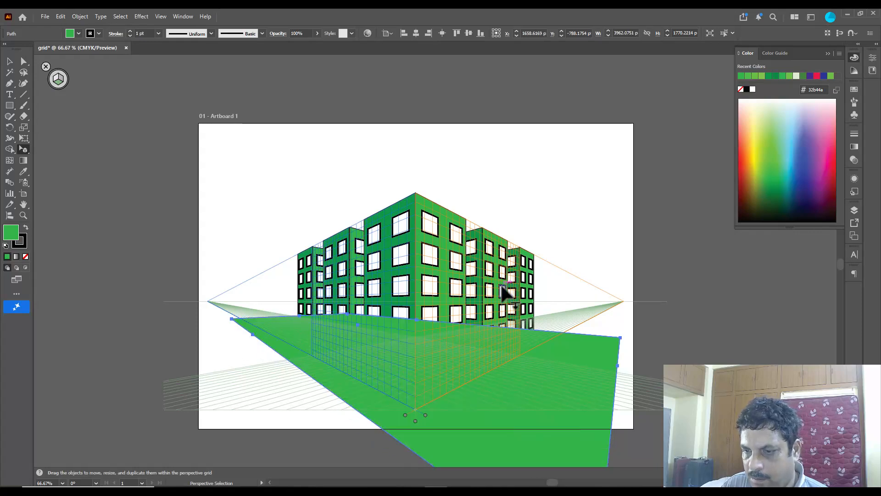
{"action": "scroll", "coordinate": [502, 286], "scroll_direction": "down", "scroll_amount": 2}
{"action": "left_click_drag", "start_coordinate": [549, 434], "coordinate": [461, 347]}
{"action": "left_click_drag", "start_coordinate": [533, 308], "coordinate": [535, 309]}
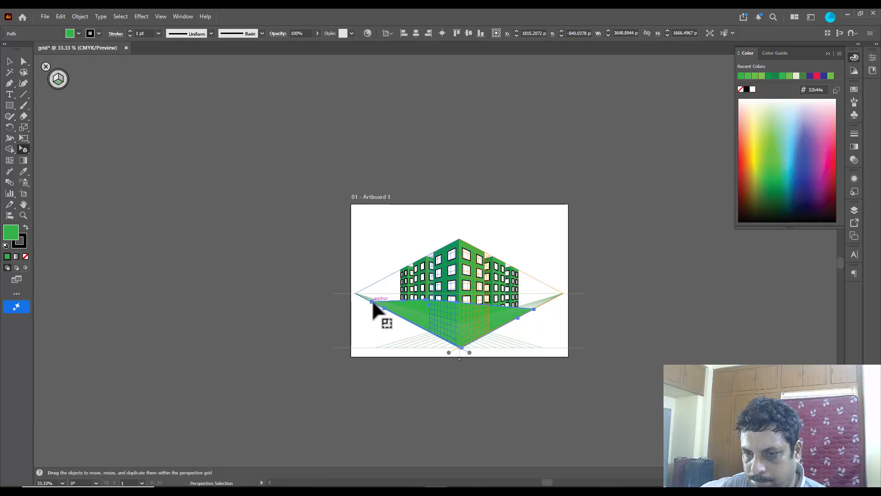
{"action": "left_click_drag", "start_coordinate": [372, 302], "coordinate": [372, 301]}
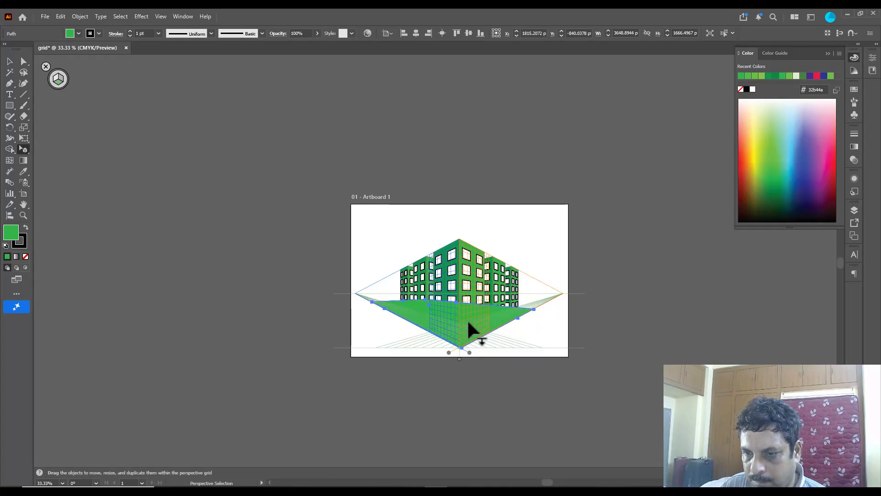
Step: Send the green ground shape to the back of the stacking order behind the buildings and clear the selection
{"action": "scroll", "coordinate": [486, 328], "scroll_direction": "up", "scroll_amount": 2}
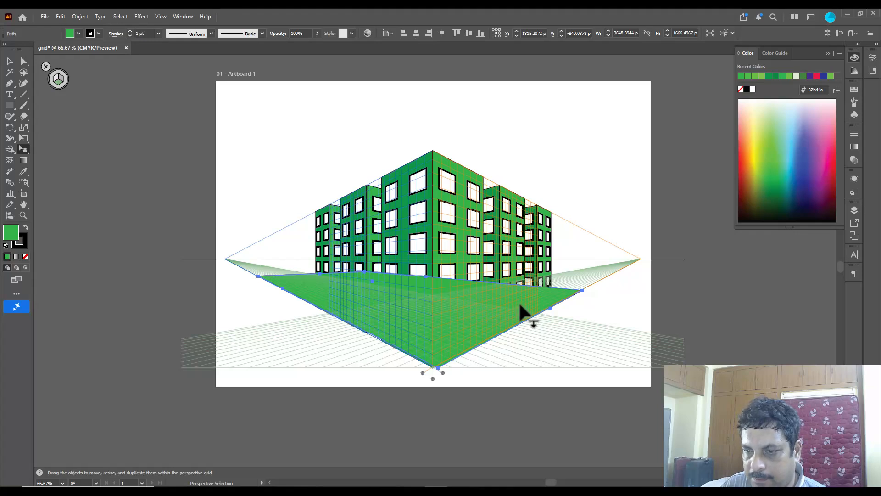
{"action": "right_click", "coordinate": [524, 299]}
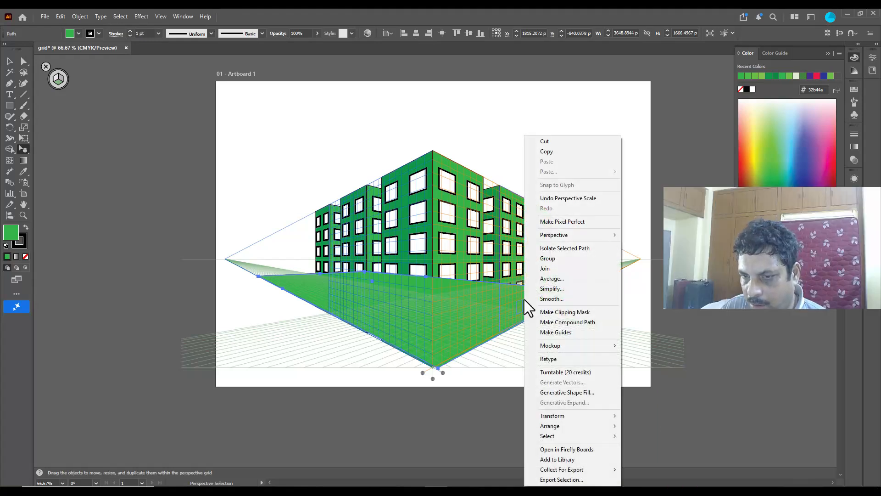
{"action": "mouse_move", "coordinate": [595, 424]}
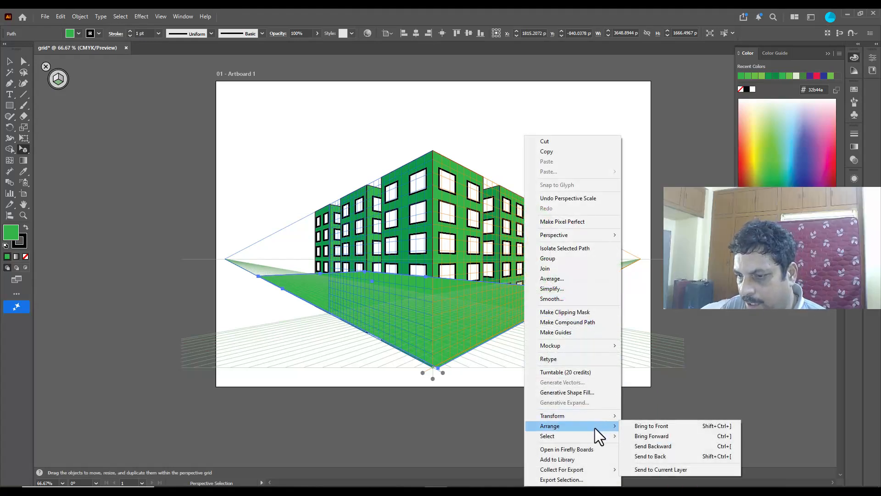
{"action": "left_click", "coordinate": [667, 455]}
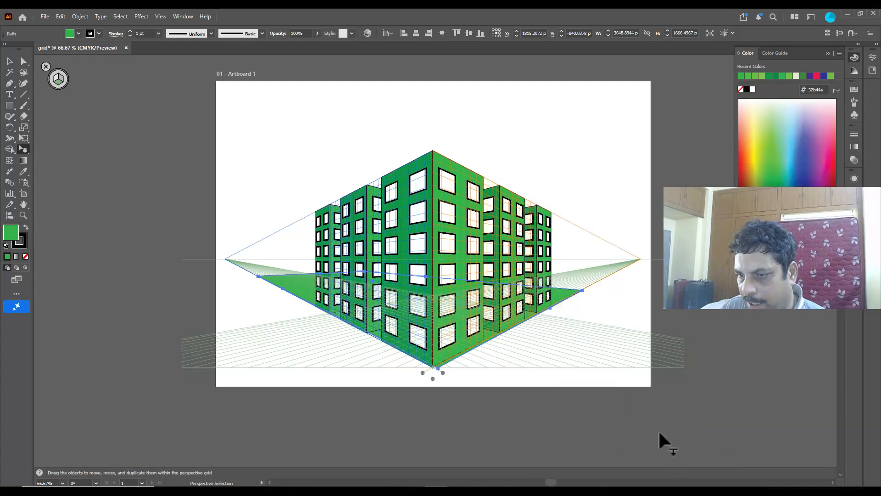
{"action": "left_click", "coordinate": [595, 307]}
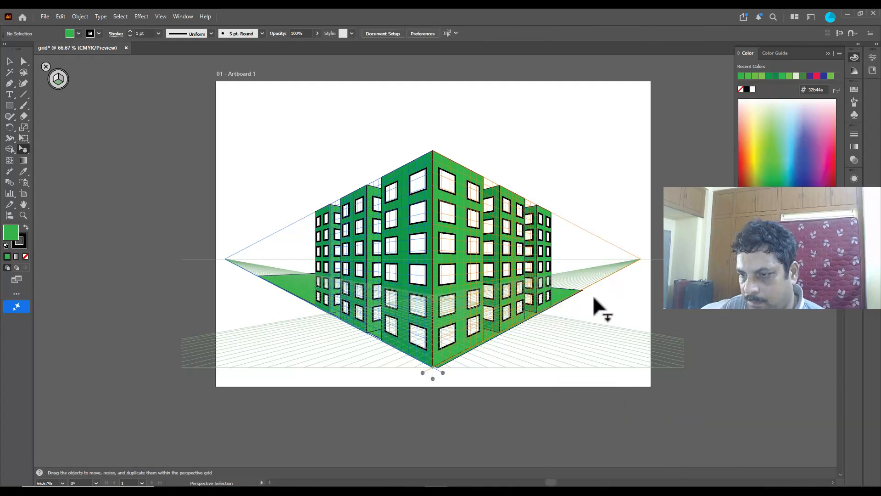
Step: Align the ground shape's front corner with the front building's bottom corner, and hide the perspective grid
{"action": "left_click", "coordinate": [291, 287]}
{"action": "scroll", "coordinate": [537, 337], "scroll_direction": "up", "scroll_amount": 1}
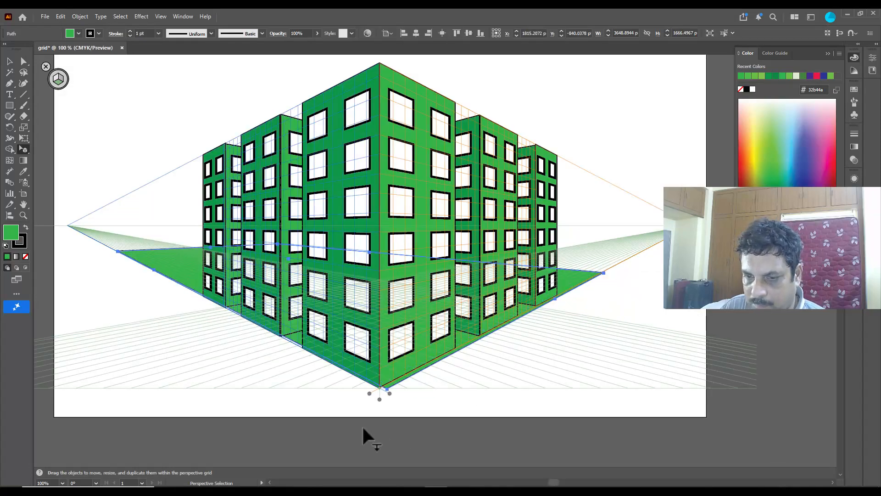
{"action": "left_click_drag", "start_coordinate": [387, 389], "coordinate": [380, 387]}
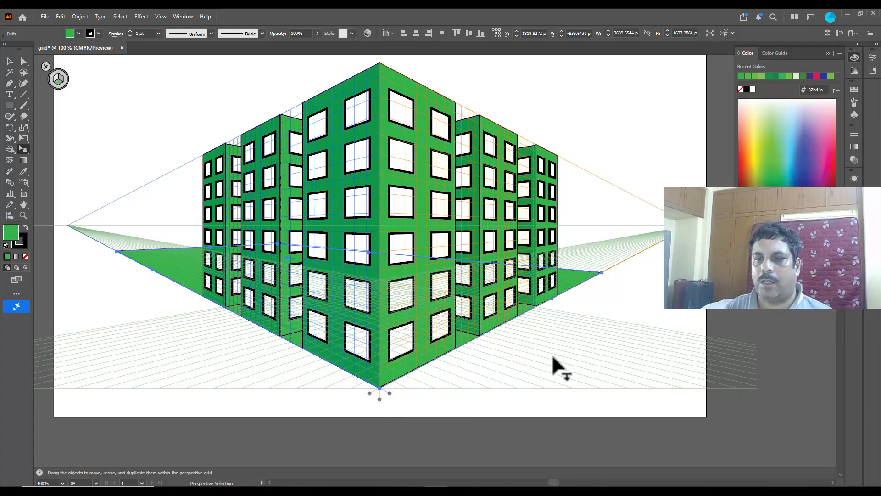
{"action": "scroll", "coordinate": [574, 342], "scroll_direction": "up", "scroll_amount": 1}
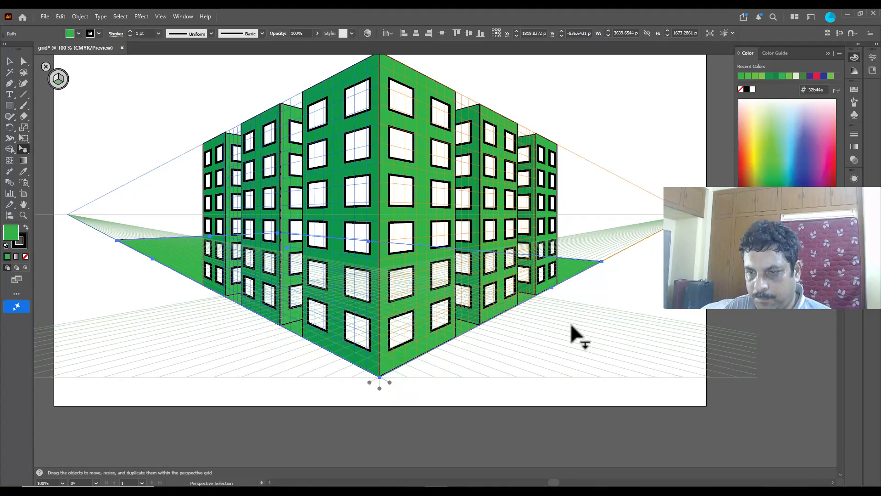
{"action": "scroll", "coordinate": [598, 276], "scroll_direction": "up", "scroll_amount": 2}
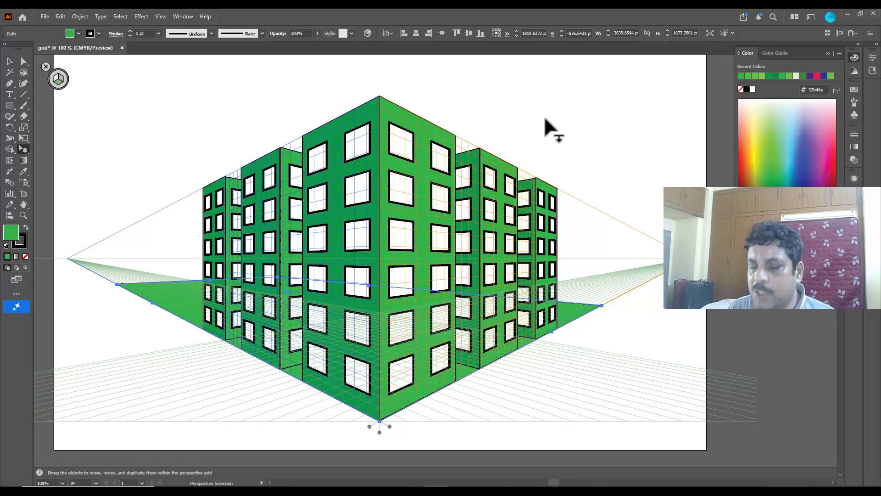
{"action": "left_click", "coordinate": [45, 66]}
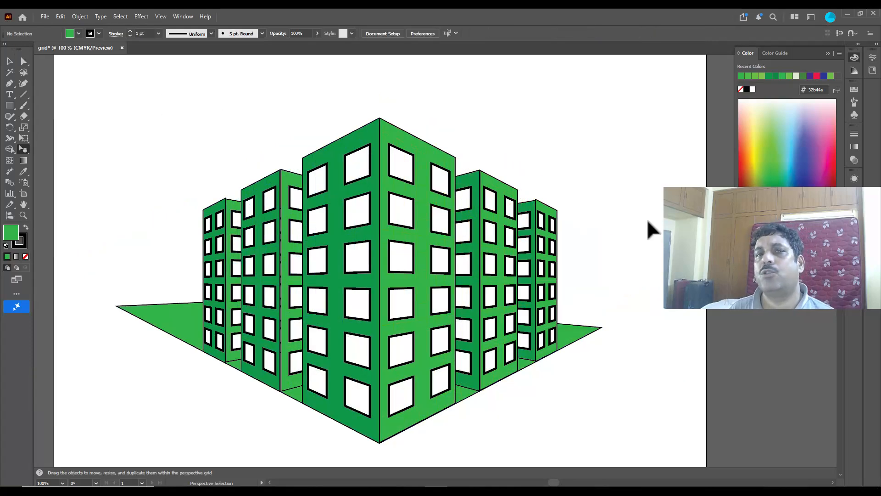